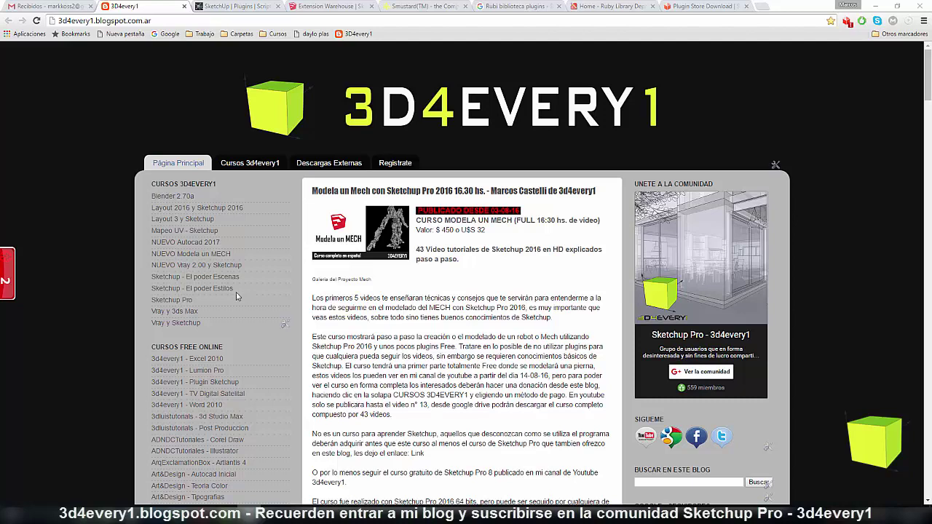
Step: Open the 3D4every1 Descargas Externas page and select its 'PLUGINS DE SKETCHUP' heading
{"action": "left_click", "coordinate": [334, 166]}
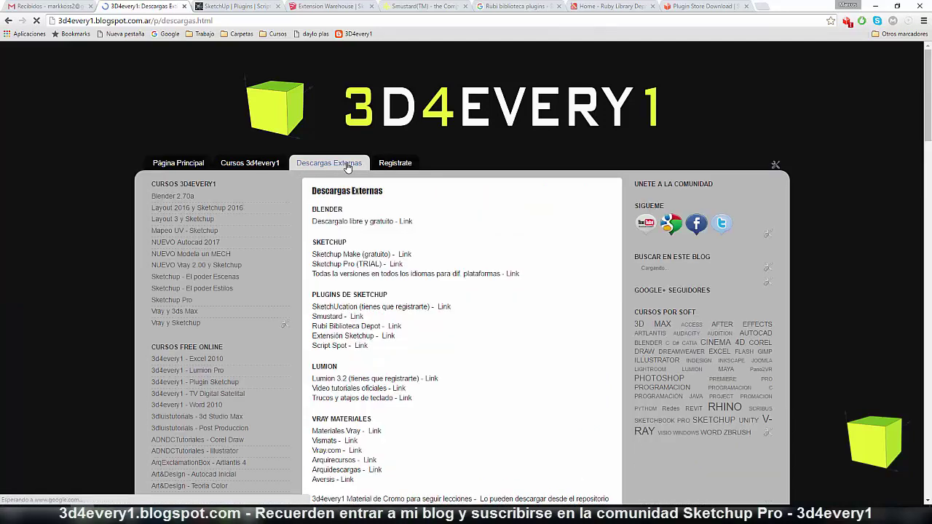
{"action": "scroll", "coordinate": [24, 219], "scroll_direction": "down", "scroll_amount": 2}
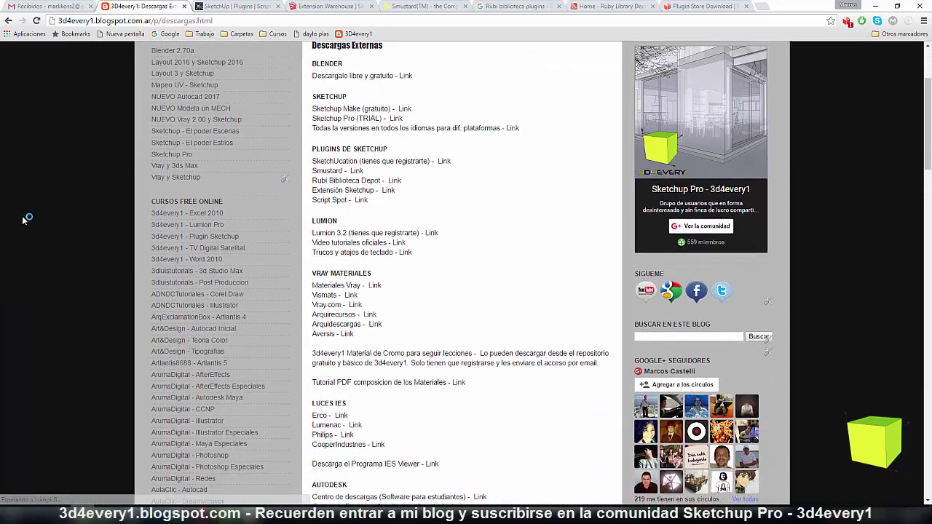
{"action": "scroll", "coordinate": [24, 219], "scroll_direction": "up", "scroll_amount": 1}
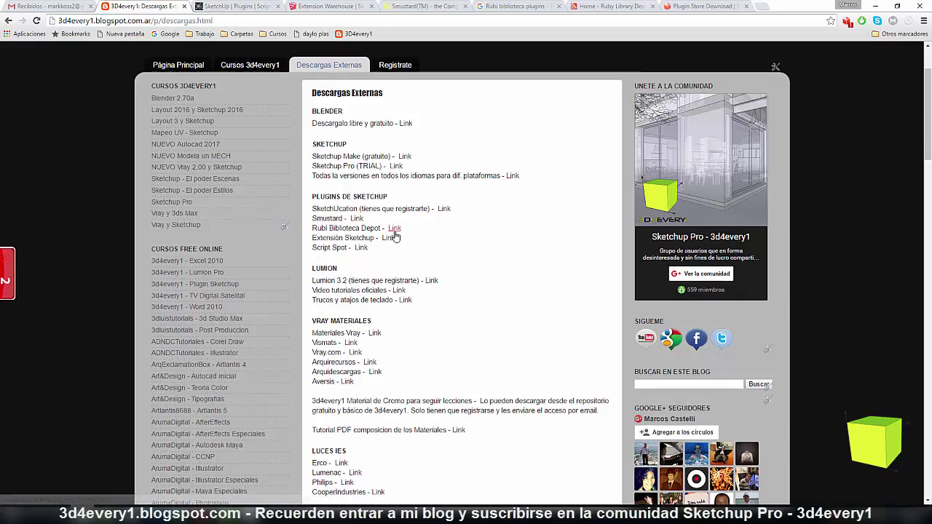
{"action": "scroll", "coordinate": [398, 225], "scroll_direction": "down", "scroll_amount": 4}
{"action": "scroll", "coordinate": [395, 234], "scroll_direction": "up", "scroll_amount": 3}
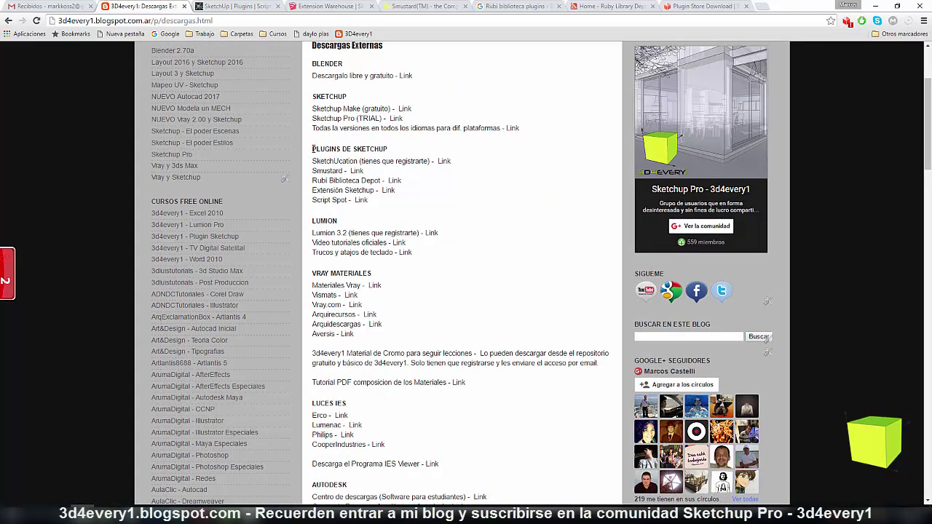
{"action": "left_click_drag", "start_coordinate": [313, 148], "coordinate": [394, 147]}
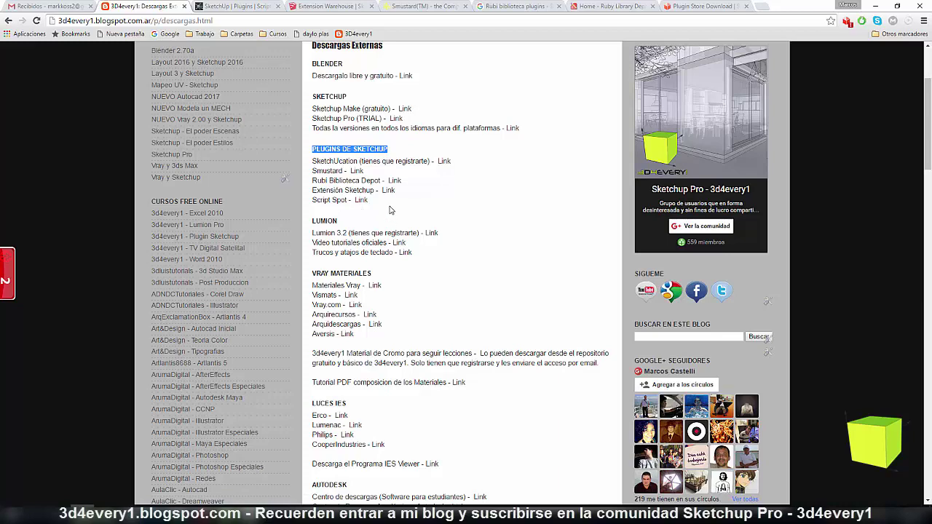
{"action": "scroll", "coordinate": [390, 210], "scroll_direction": "up", "scroll_amount": 1}
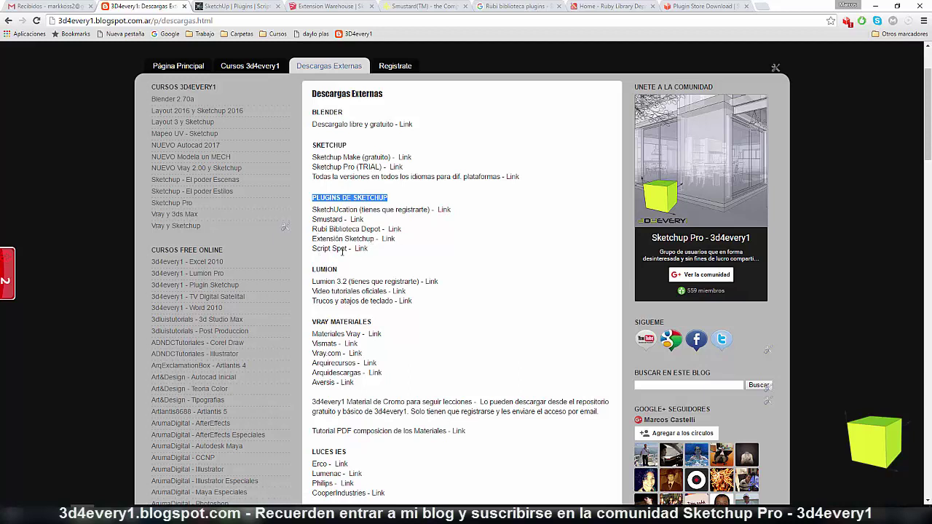
Step: Browse ScriptSpot's SketchUp plugin posts, then switch to the Extension Warehouse home page
{"action": "left_click", "coordinate": [229, 5]}
{"action": "scroll", "coordinate": [363, 229], "scroll_direction": "down", "scroll_amount": 5}
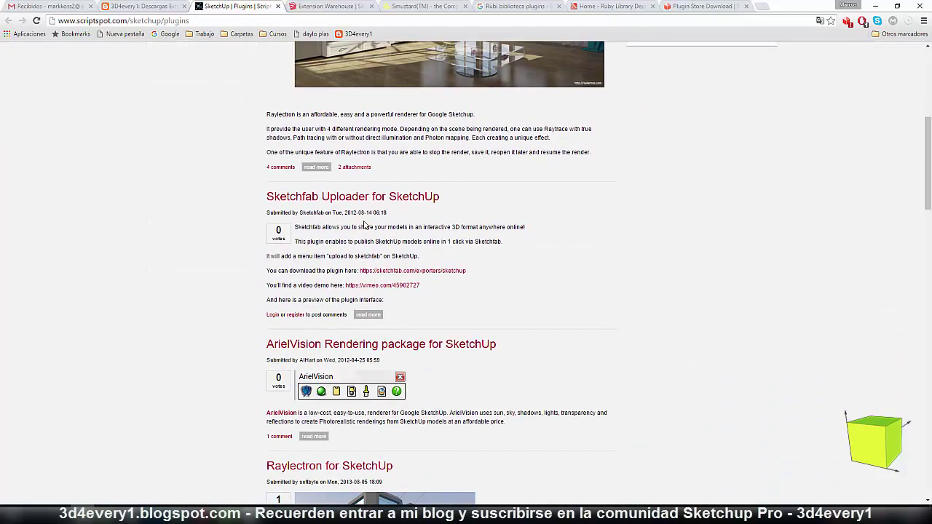
{"action": "scroll", "coordinate": [363, 224], "scroll_direction": "down", "scroll_amount": 5}
{"action": "scroll", "coordinate": [363, 225], "scroll_direction": "down", "scroll_amount": 4}
{"action": "scroll", "coordinate": [363, 224], "scroll_direction": "down", "scroll_amount": 4}
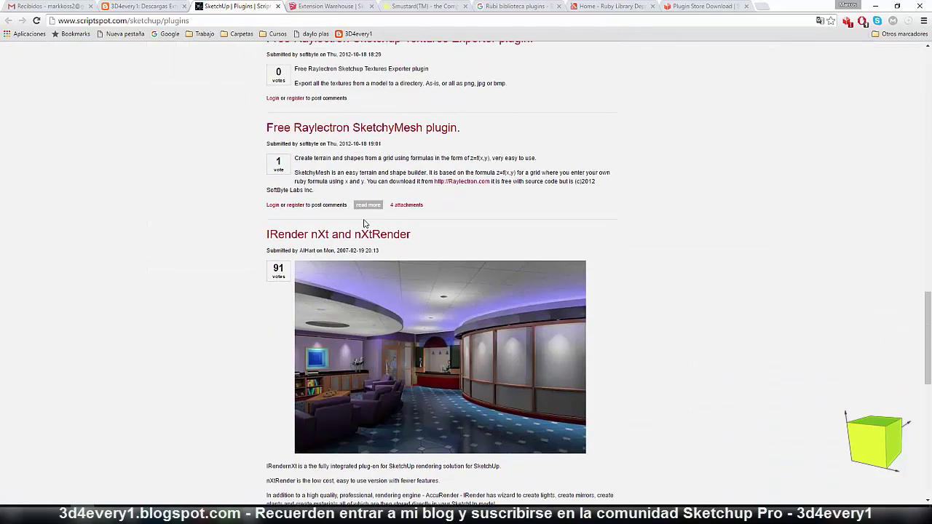
{"action": "scroll", "coordinate": [364, 222], "scroll_direction": "up", "scroll_amount": 3}
{"action": "left_click", "coordinate": [324, 6]}
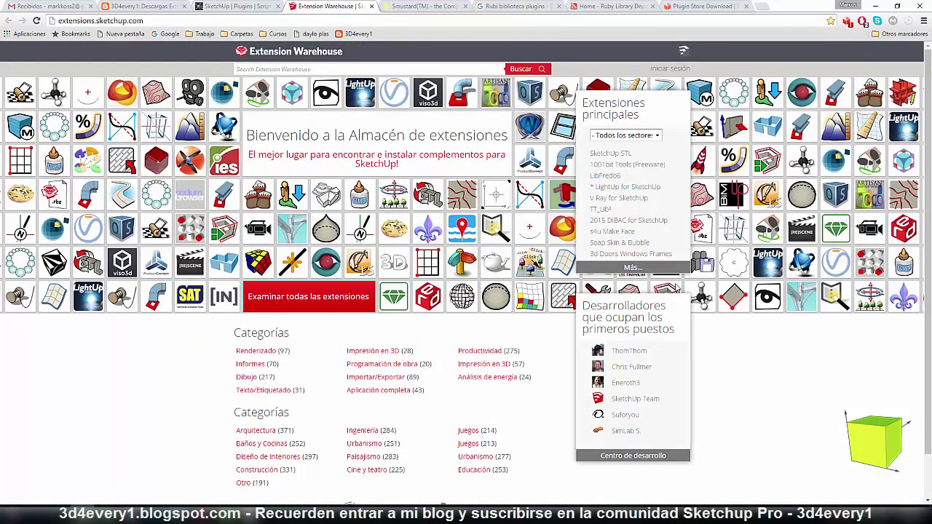
Step: Switch to Smustard's products page listing scripts such as 2ptCircle at $6.00
{"action": "left_click", "coordinate": [424, 6]}
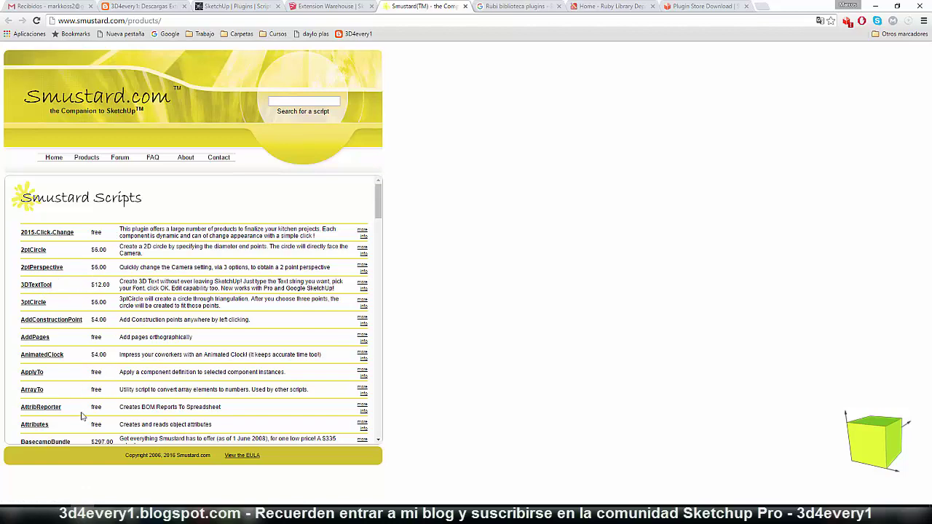
Step: Scroll down Smustard's script list, then switch to Ruby Library Depot's Plugins Sections page
{"action": "left_click_drag", "start_coordinate": [378, 206], "coordinate": [391, 278]}
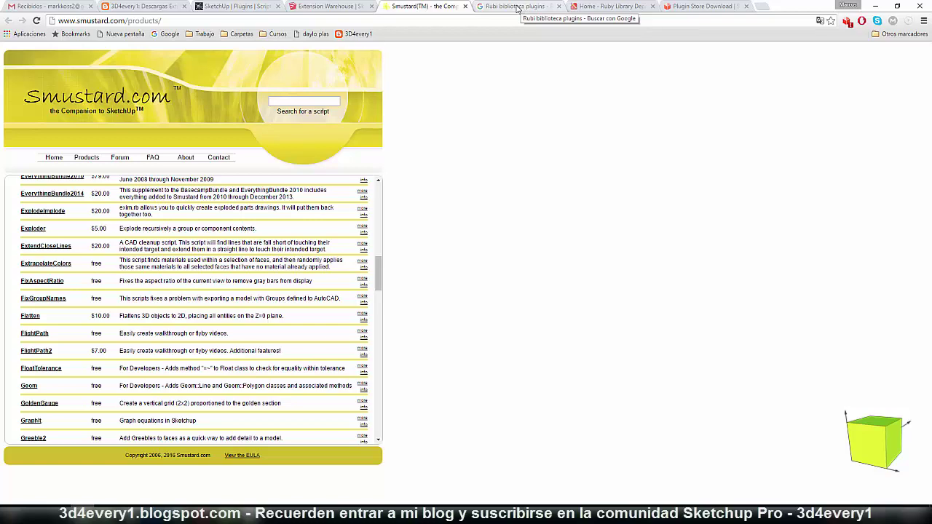
{"action": "left_click", "coordinate": [603, 6]}
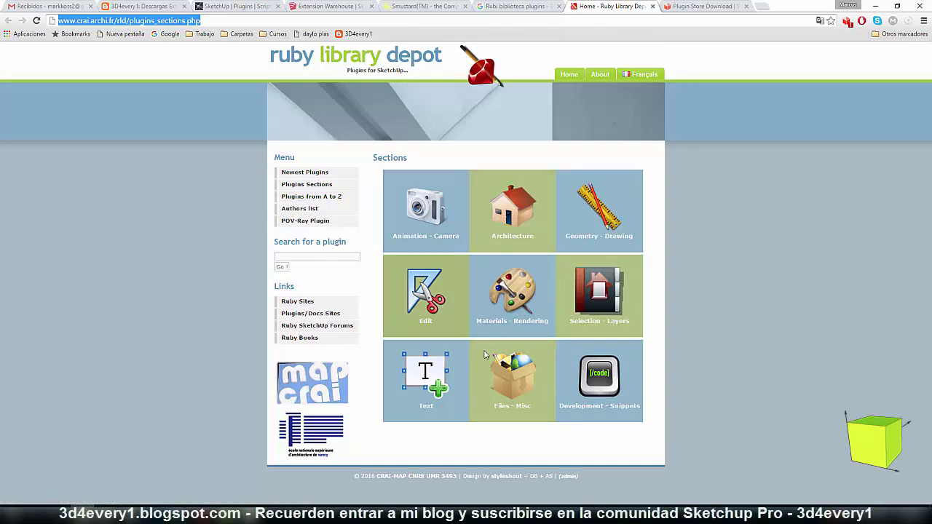
Step: Open Ruby Library Depot's 'Plugins from A to Z' page and scroll through the 1096 plugins
{"action": "left_click", "coordinate": [319, 198]}
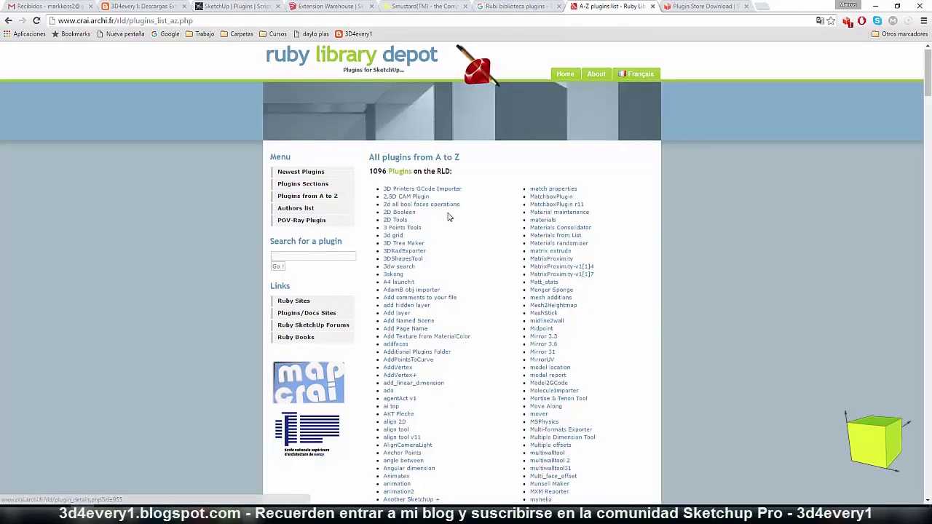
{"action": "scroll", "coordinate": [448, 217], "scroll_direction": "down", "scroll_amount": 3}
{"action": "scroll", "coordinate": [449, 217], "scroll_direction": "down", "scroll_amount": 2}
{"action": "scroll", "coordinate": [449, 217], "scroll_direction": "down", "scroll_amount": 8}
{"action": "scroll", "coordinate": [448, 217], "scroll_direction": "down", "scroll_amount": 8}
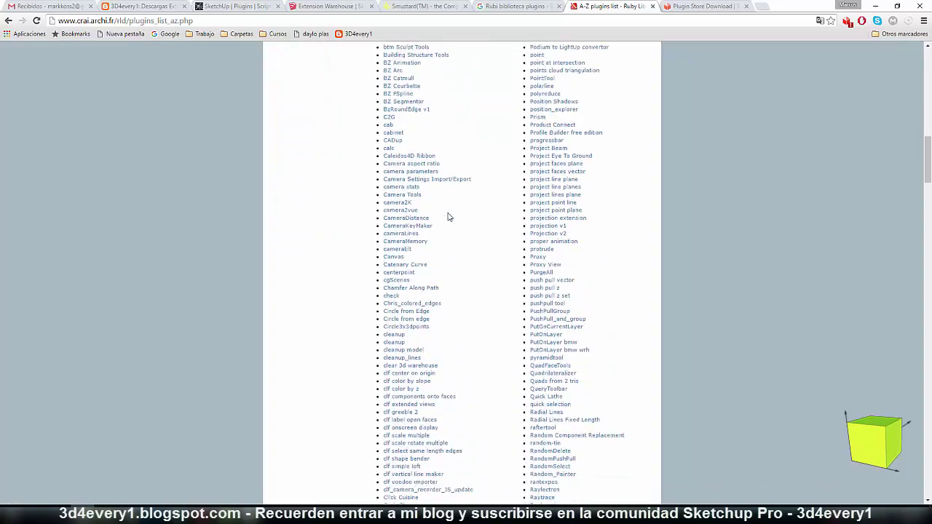
{"action": "scroll", "coordinate": [449, 217], "scroll_direction": "down", "scroll_amount": 8}
{"action": "scroll", "coordinate": [449, 217], "scroll_direction": "down", "scroll_amount": 8}
{"action": "scroll", "coordinate": [449, 217], "scroll_direction": "down", "scroll_amount": 8}
{"action": "scroll", "coordinate": [448, 217], "scroll_direction": "down", "scroll_amount": 8}
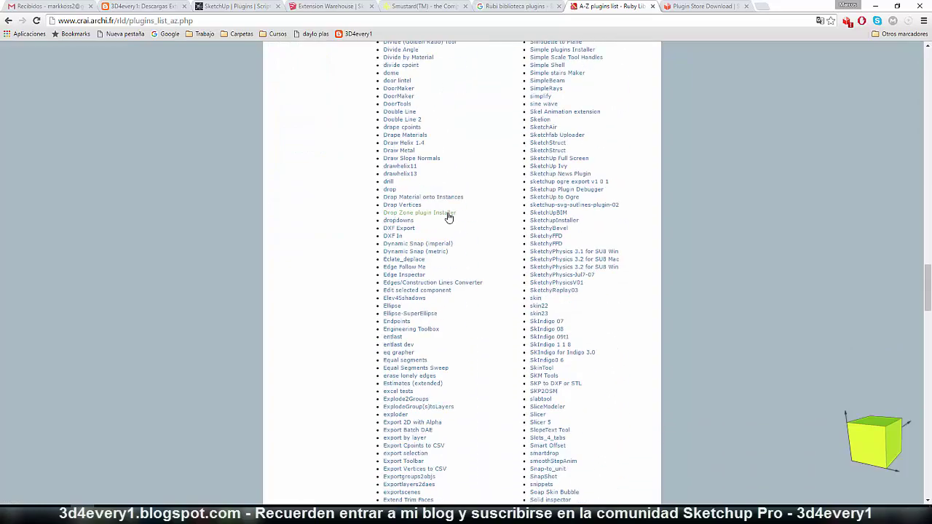
{"action": "scroll", "coordinate": [448, 217], "scroll_direction": "down", "scroll_amount": 8}
{"action": "scroll", "coordinate": [448, 217], "scroll_direction": "down", "scroll_amount": 8}
{"action": "scroll", "coordinate": [448, 217], "scroll_direction": "down", "scroll_amount": 8}
{"action": "scroll", "coordinate": [448, 217], "scroll_direction": "down", "scroll_amount": 8}
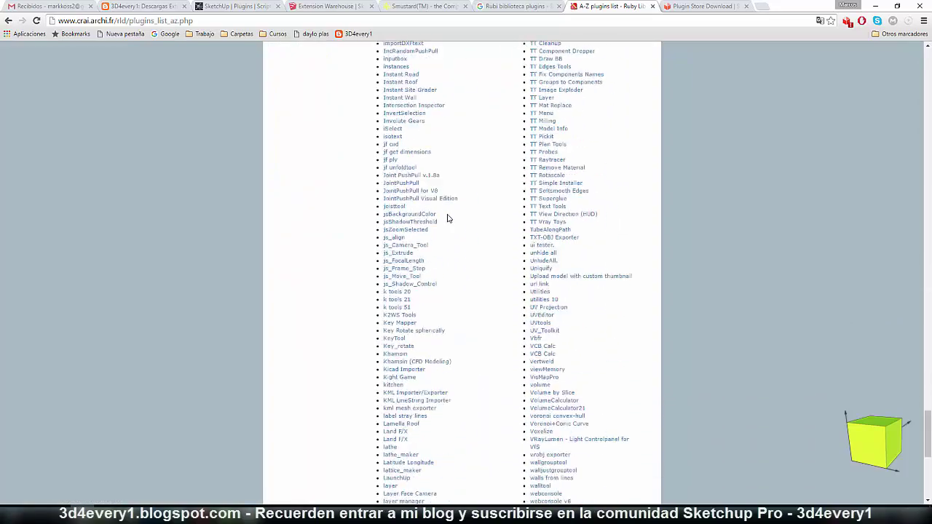
{"action": "scroll", "coordinate": [448, 217], "scroll_direction": "down", "scroll_amount": 8}
{"action": "scroll", "coordinate": [449, 217], "scroll_direction": "up", "scroll_amount": 4}
{"action": "scroll", "coordinate": [449, 217], "scroll_direction": "up", "scroll_amount": 4}
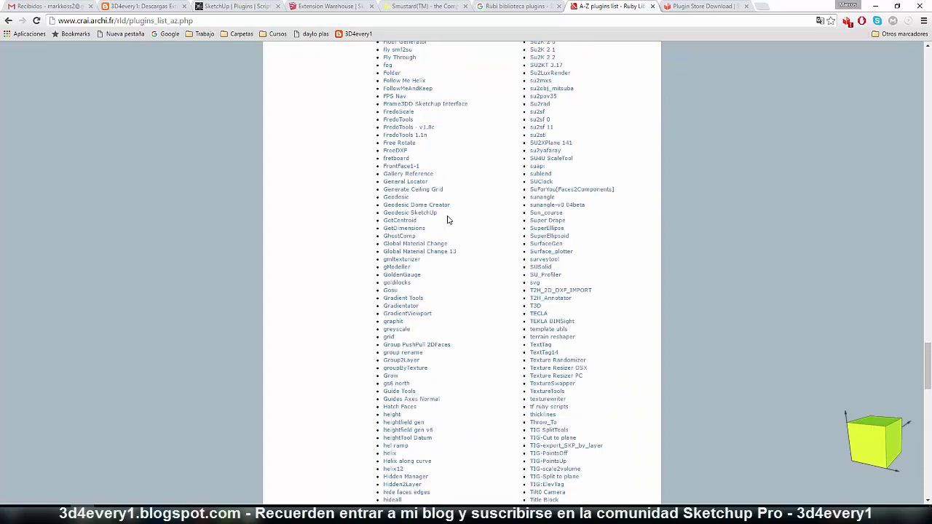
{"action": "scroll", "coordinate": [409, 268], "scroll_direction": "up", "scroll_amount": 15}
{"action": "scroll", "coordinate": [410, 267], "scroll_direction": "up", "scroll_amount": 15}
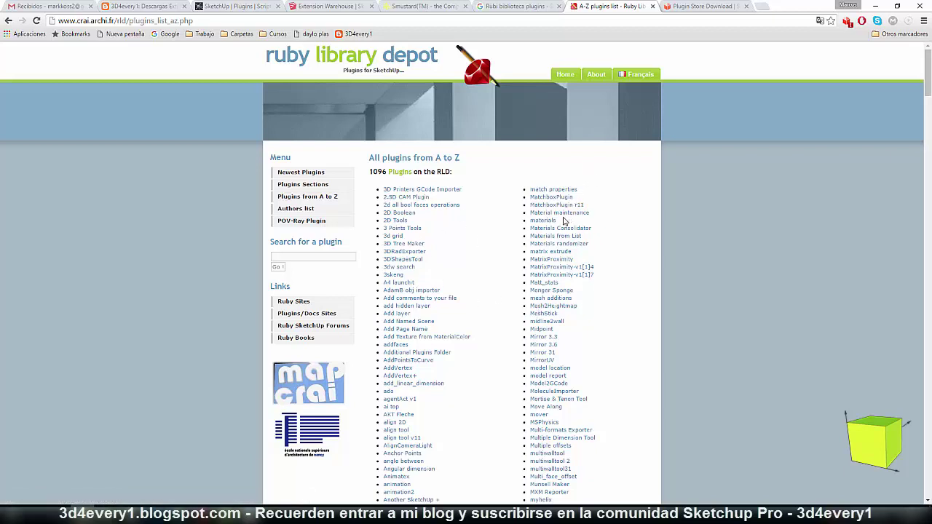
Step: Download SketchUcationTools.rbz from the Plugin Store Download page into the Descargas folder
{"action": "left_click", "coordinate": [703, 9]}
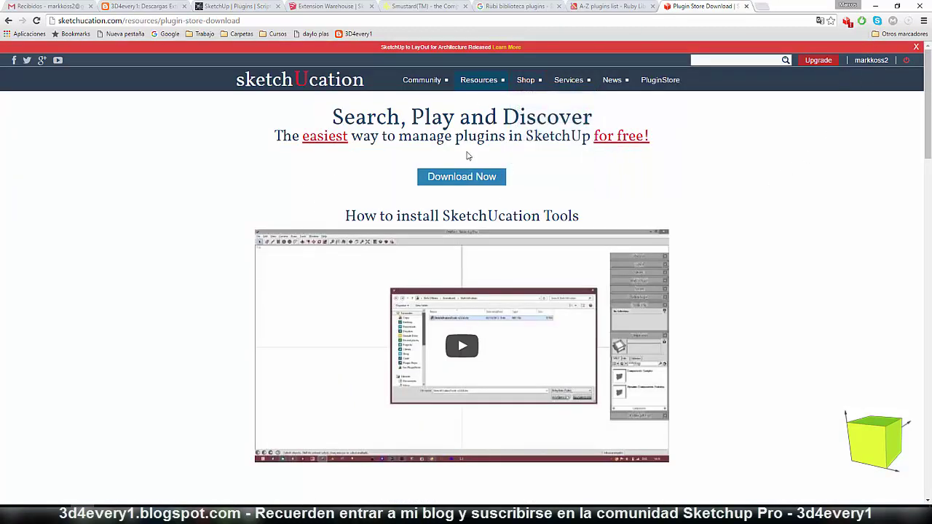
{"action": "left_click", "coordinate": [457, 180]}
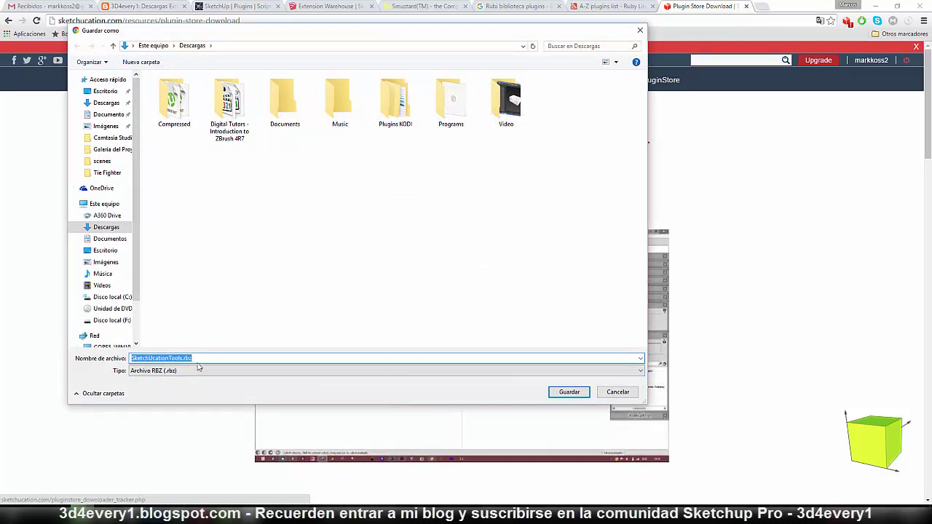
{"action": "left_click", "coordinate": [569, 394]}
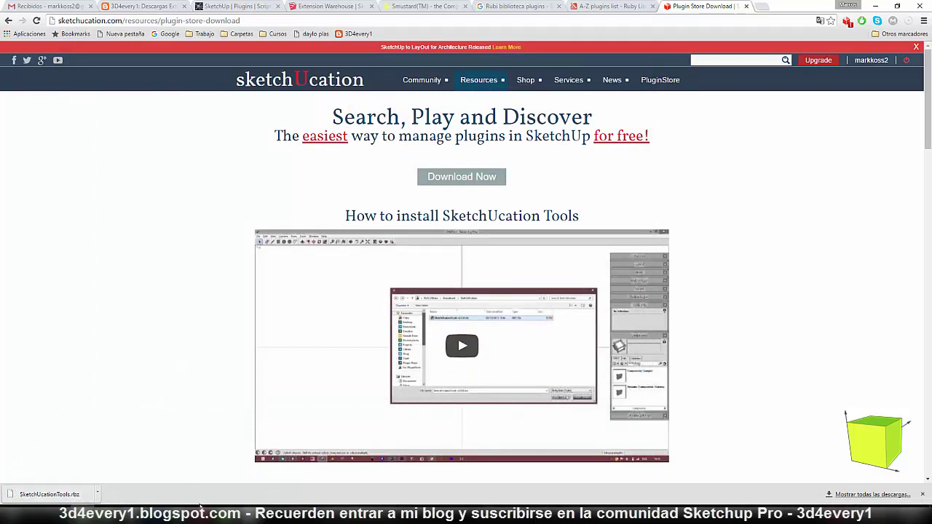
{"action": "mouse_move", "coordinate": [106, 509]}
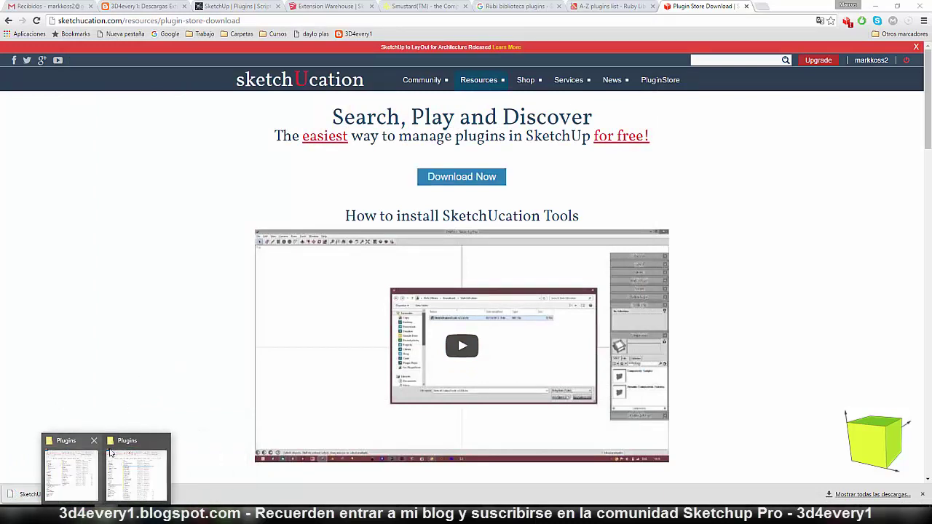
Step: Create a new folder named 'NO USAR' inside the SketchUp Plugins folder
{"action": "left_click", "coordinate": [110, 453]}
{"action": "scroll", "coordinate": [326, 265], "scroll_direction": "down", "scroll_amount": 4}
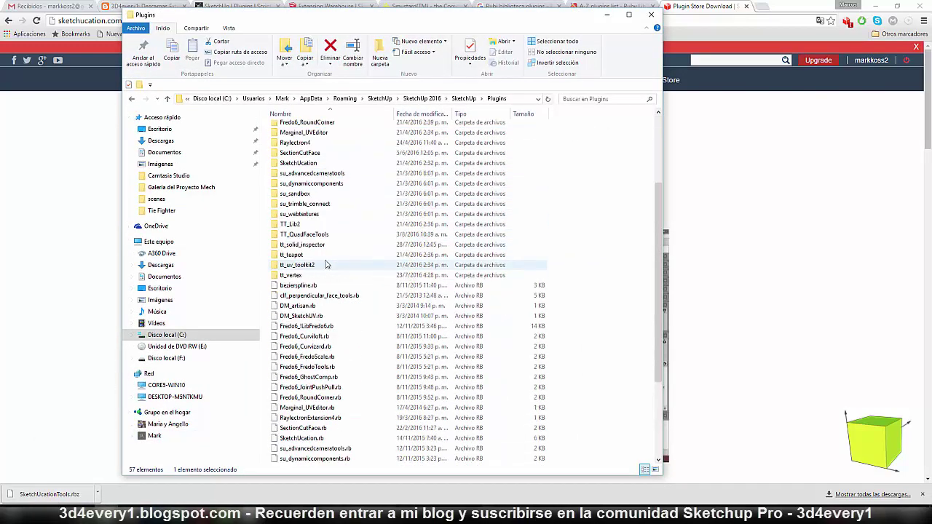
{"action": "scroll", "coordinate": [327, 262], "scroll_direction": "down", "scroll_amount": 3}
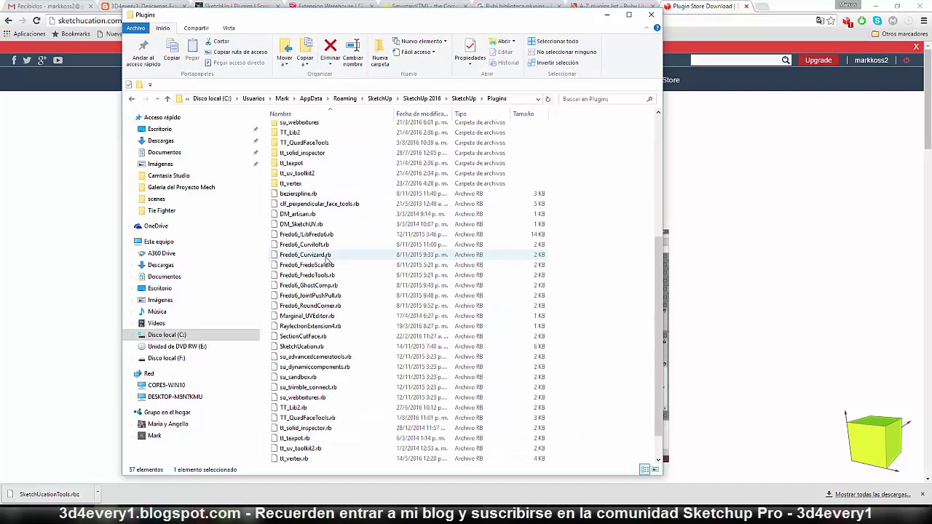
{"action": "left_click", "coordinate": [301, 347]}
{"action": "scroll", "coordinate": [298, 347], "scroll_direction": "down", "scroll_amount": 1}
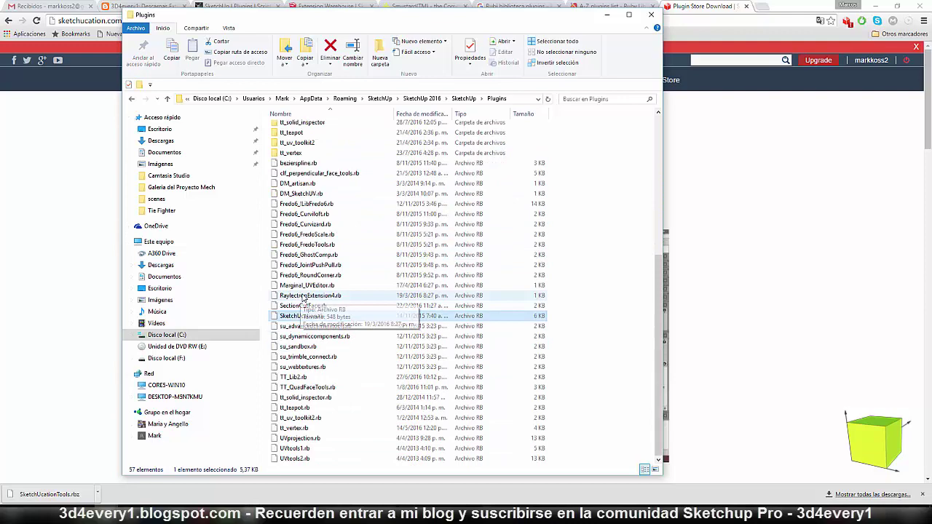
{"action": "right_click", "coordinate": [372, 253]}
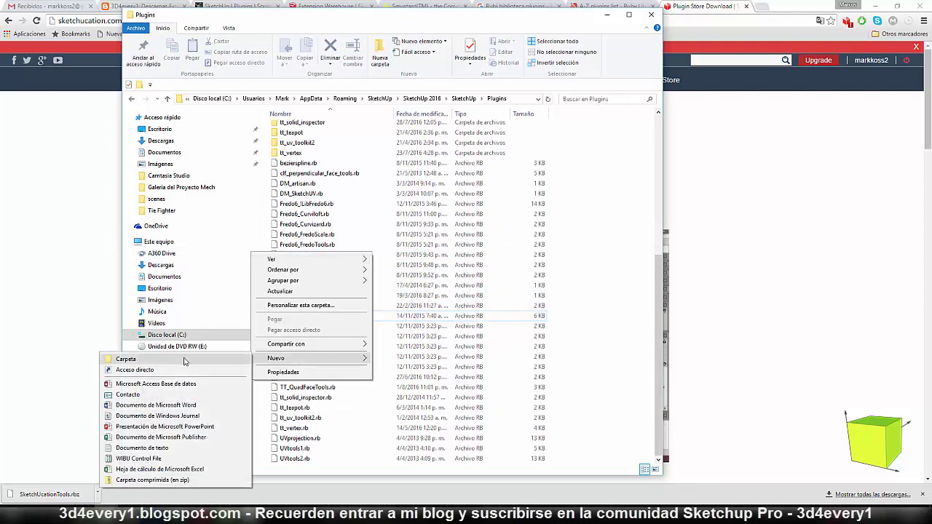
{"action": "left_click", "coordinate": [184, 360]}
{"action": "type", "text": "N"}
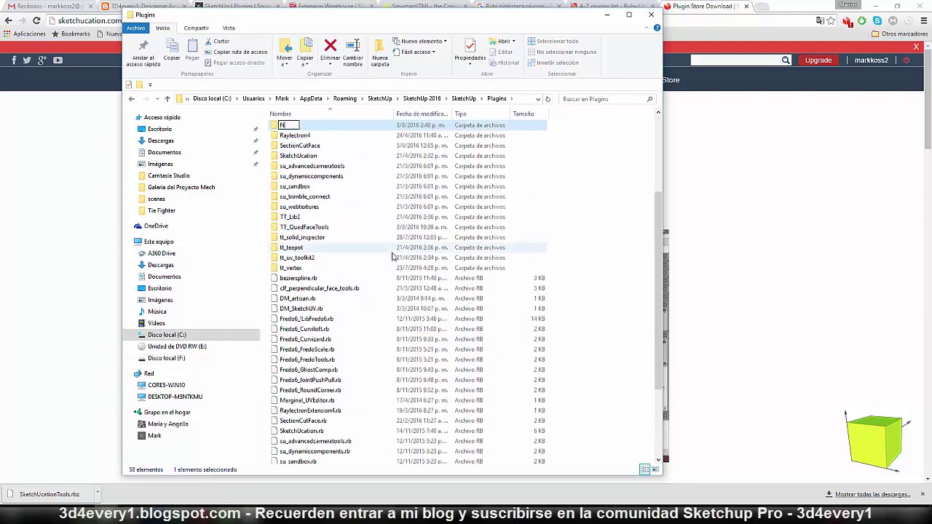
{"action": "type", "text": "O USAR"}
{"action": "key", "text": "Return"}
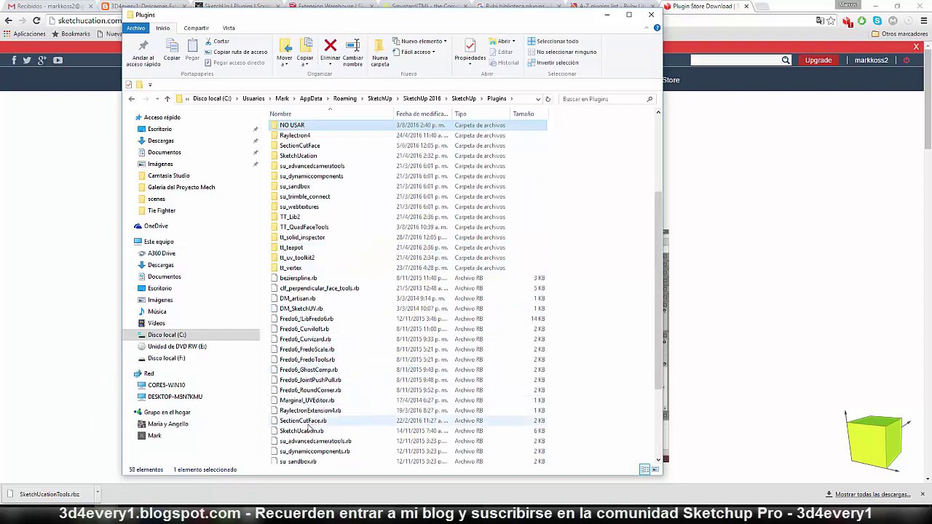
Step: Move SketchUcation.rb from Plugins into the NO USAR folder
{"action": "left_click", "coordinate": [306, 433]}
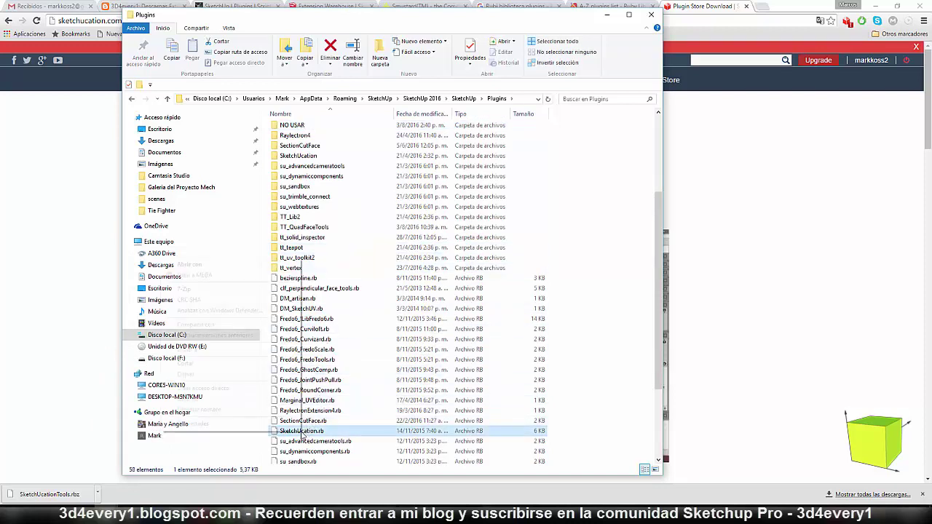
{"action": "right_click", "coordinate": [303, 434]}
{"action": "left_click", "coordinate": [209, 364]}
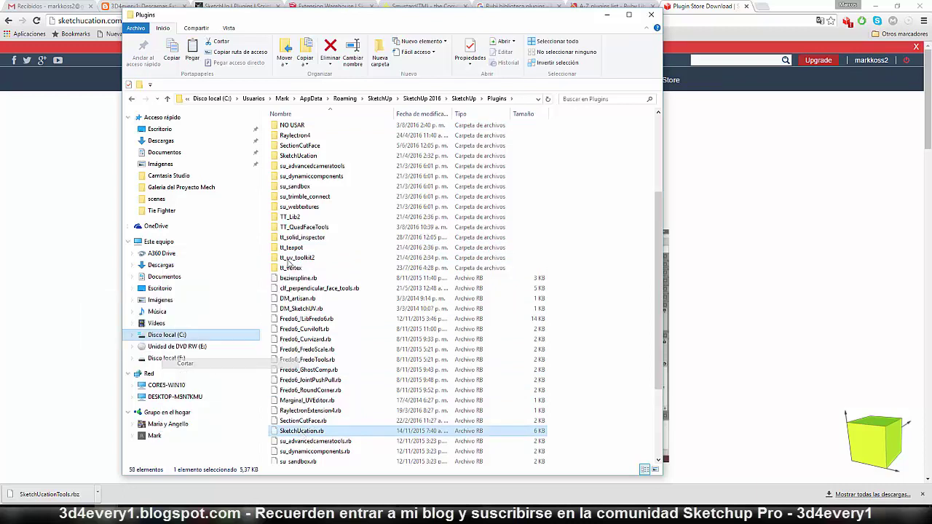
{"action": "scroll", "coordinate": [295, 175], "scroll_direction": "up", "scroll_amount": 1}
{"action": "double_click", "coordinate": [296, 160]}
{"action": "right_click", "coordinate": [327, 180]}
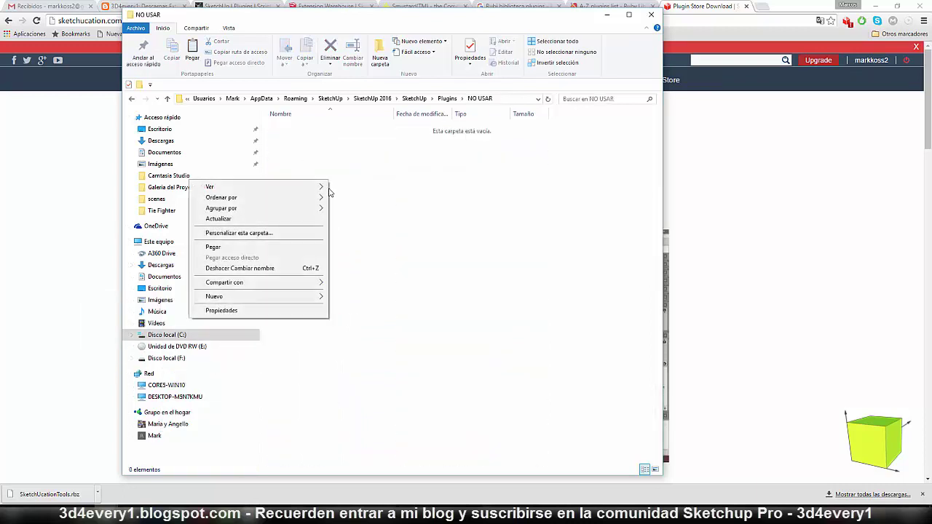
{"action": "left_click", "coordinate": [277, 246]}
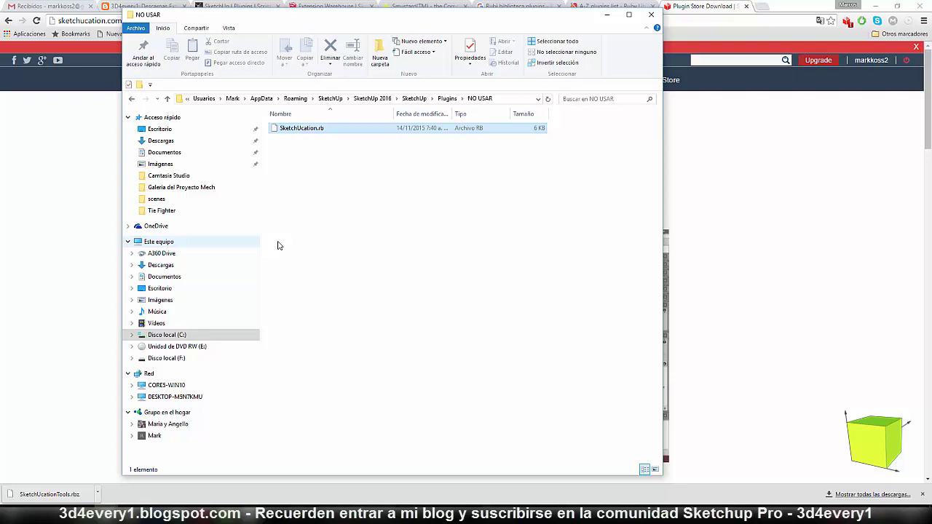
{"action": "left_click", "coordinate": [446, 99]}
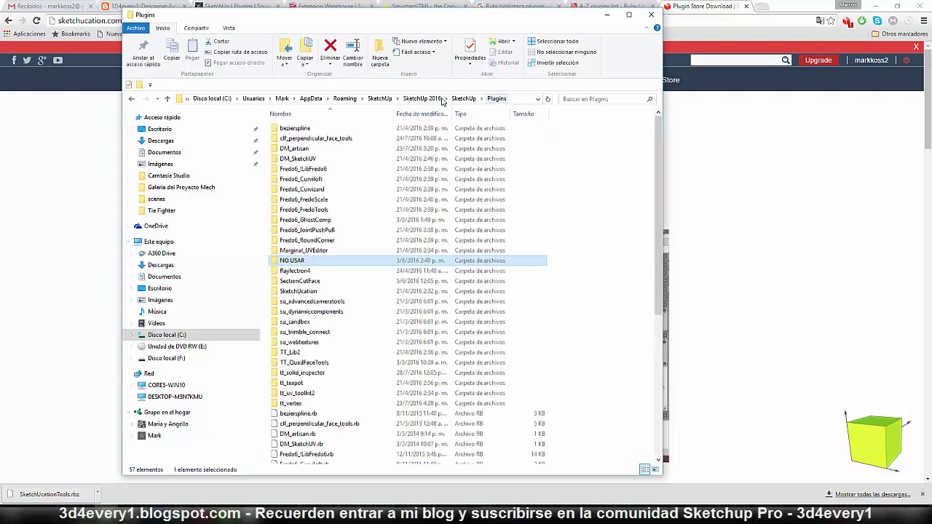
Step: Move the SketchUcation folder into NO USAR, then minimize File Explorer
{"action": "left_click", "coordinate": [302, 291]}
{"action": "right_click", "coordinate": [303, 293]}
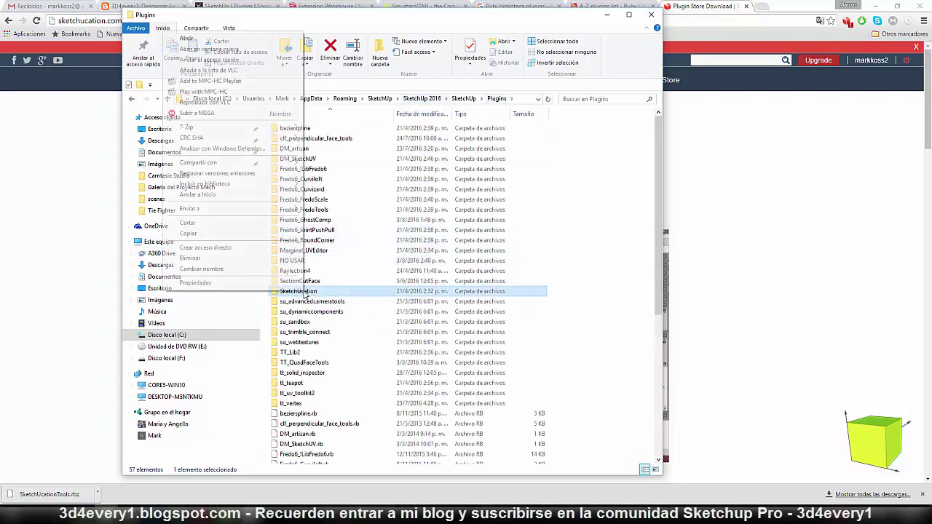
{"action": "left_click", "coordinate": [210, 225]}
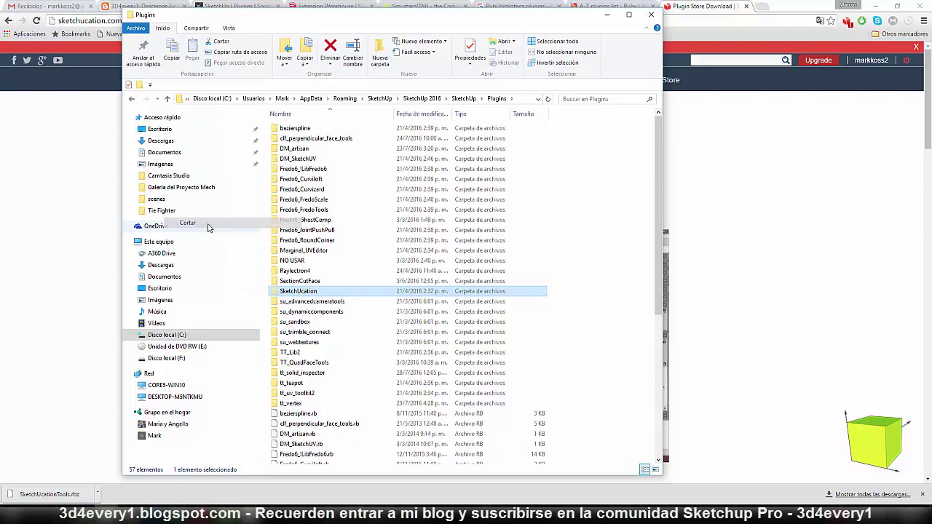
{"action": "double_click", "coordinate": [298, 261]}
{"action": "right_click", "coordinate": [210, 252]}
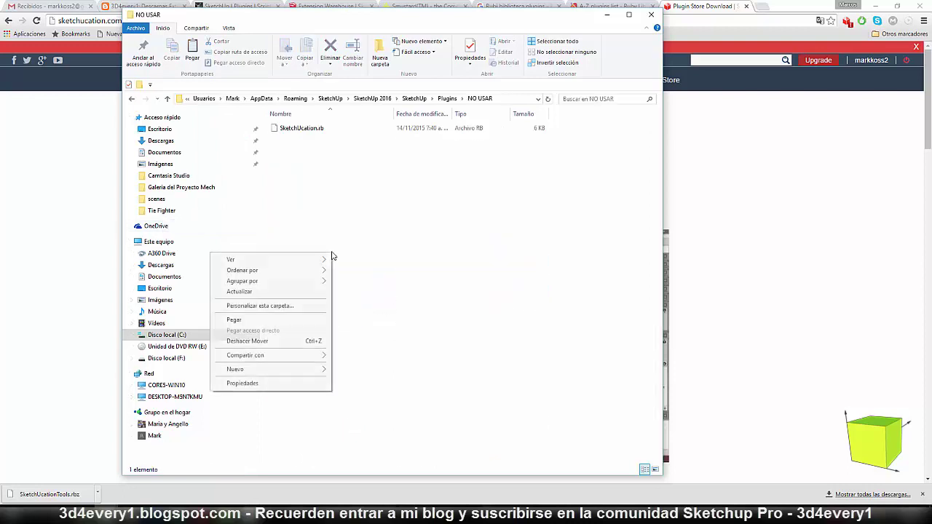
{"action": "left_click", "coordinate": [281, 320]}
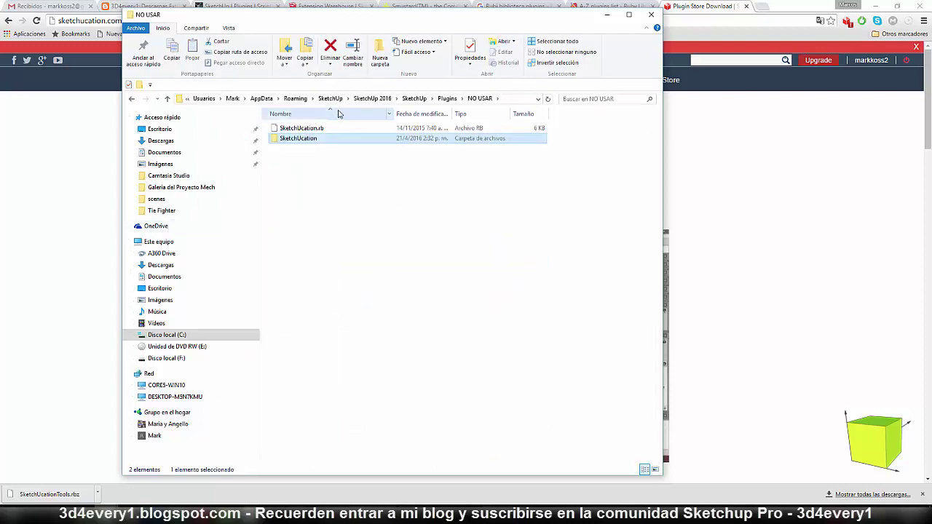
{"action": "left_click", "coordinate": [446, 99]}
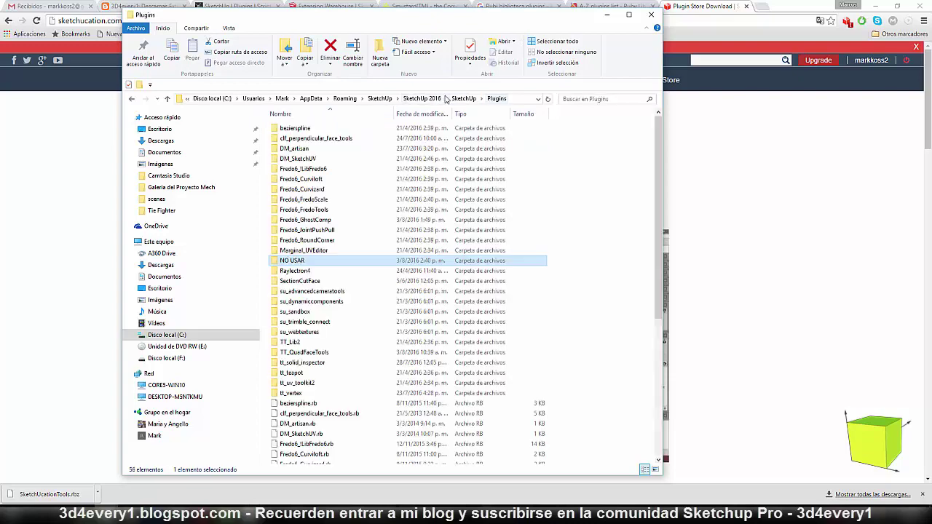
{"action": "left_click", "coordinate": [606, 15]}
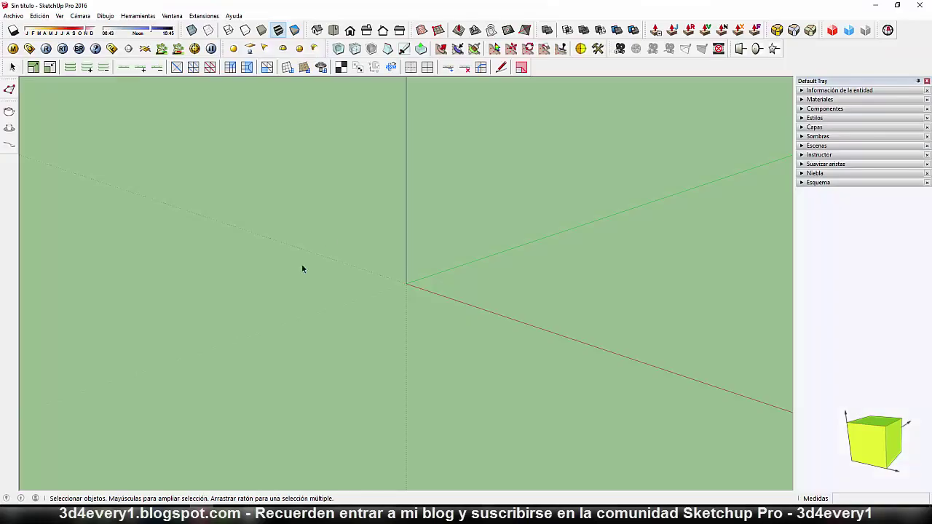
Step: Close SketchUp Pro 2016 without saving the untitled model
{"action": "left_click", "coordinate": [919, 5]}
{"action": "left_click", "coordinate": [477, 282]}
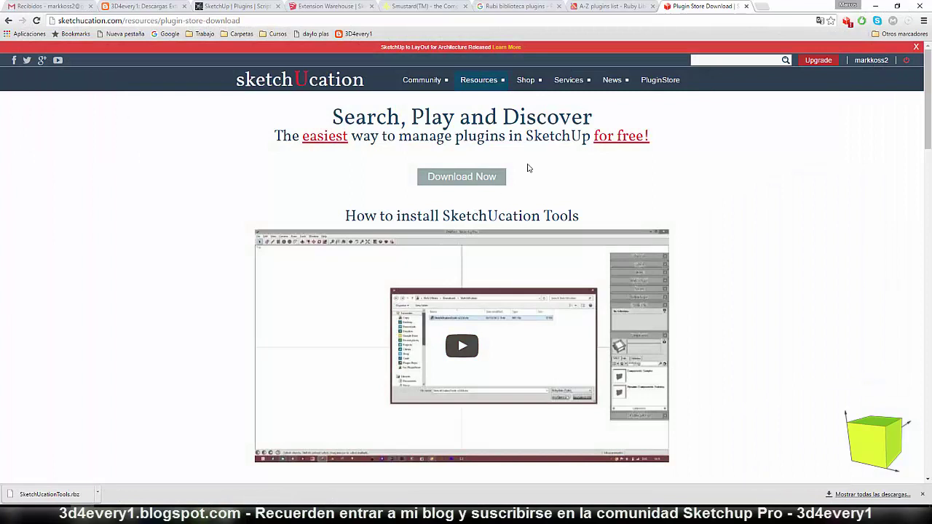
Step: Minimize Chrome to get back to the desktop
{"action": "left_click", "coordinate": [876, 5]}
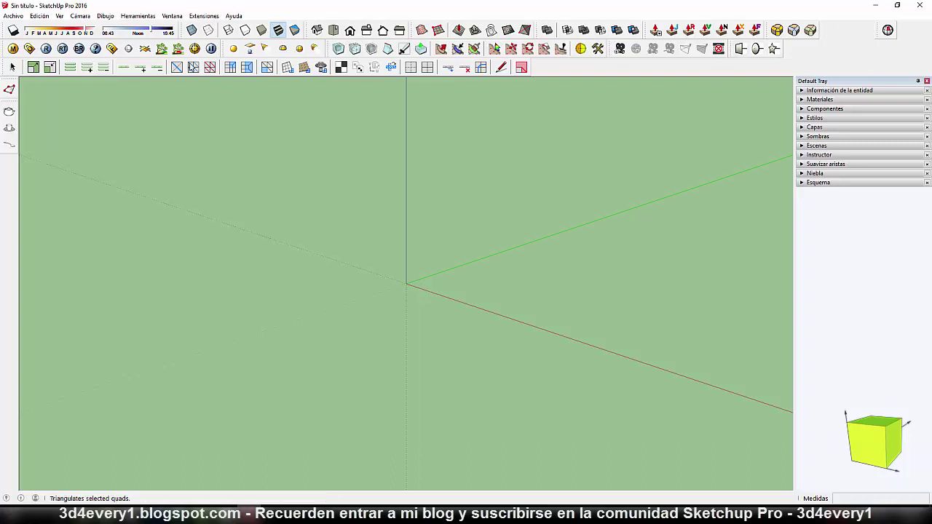
Step: Open Ventana > Preferencias on the Extensiones page and scroll down the extension list
{"action": "left_click", "coordinate": [170, 16]}
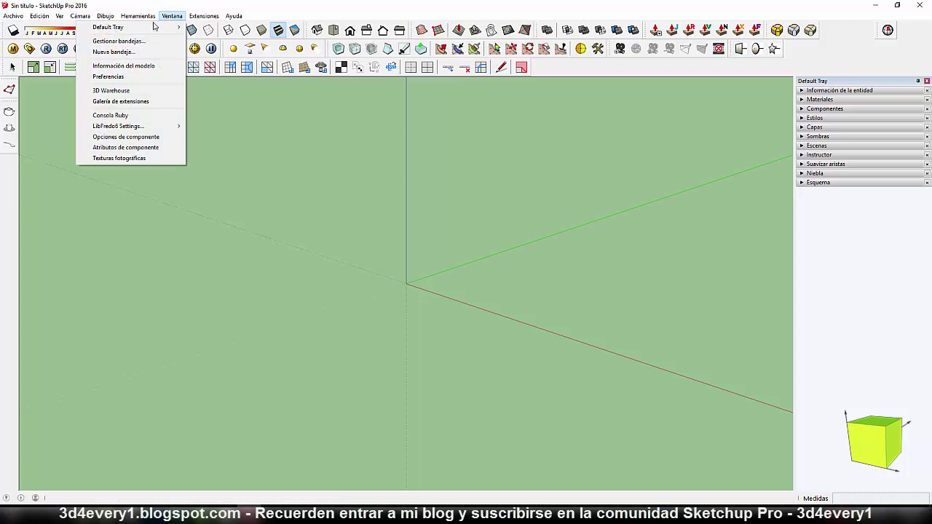
{"action": "left_click", "coordinate": [108, 77]}
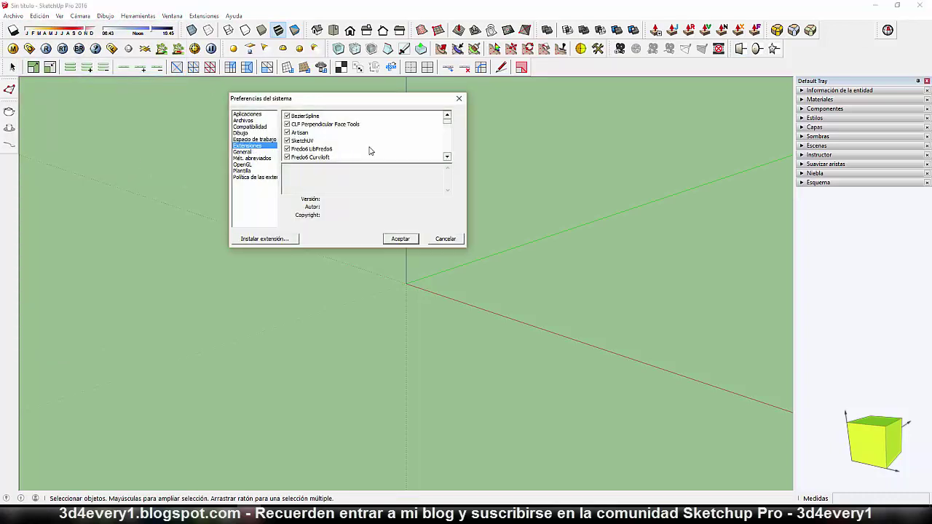
{"action": "left_click", "coordinate": [447, 157]}
{"action": "left_click", "coordinate": [447, 157]}
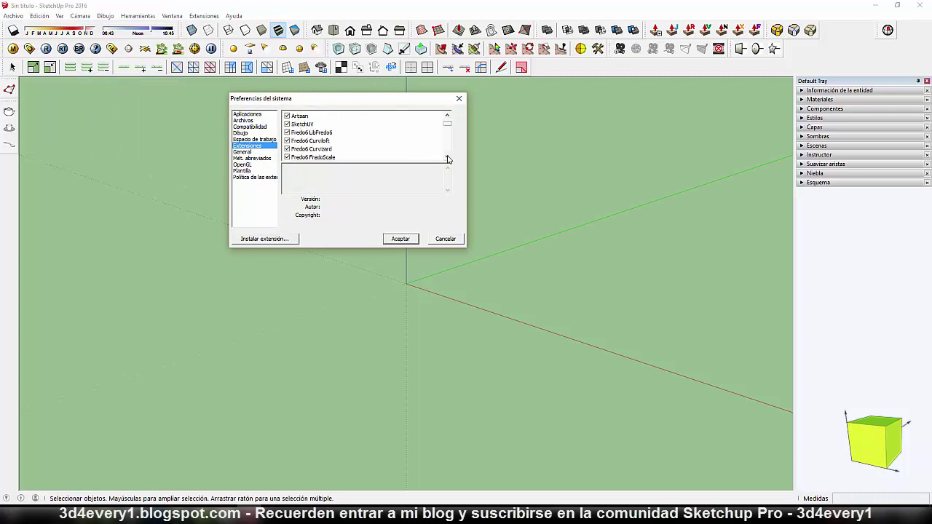
{"action": "left_click", "coordinate": [447, 157]}
{"action": "left_click", "coordinate": [447, 157]}
{"action": "left_click", "coordinate": [446, 158]}
{"action": "left_click", "coordinate": [447, 157]}
{"action": "scroll", "coordinate": [364, 138], "scroll_direction": "down", "scroll_amount": 2}
{"action": "scroll", "coordinate": [305, 140], "scroll_direction": "down", "scroll_amount": 2}
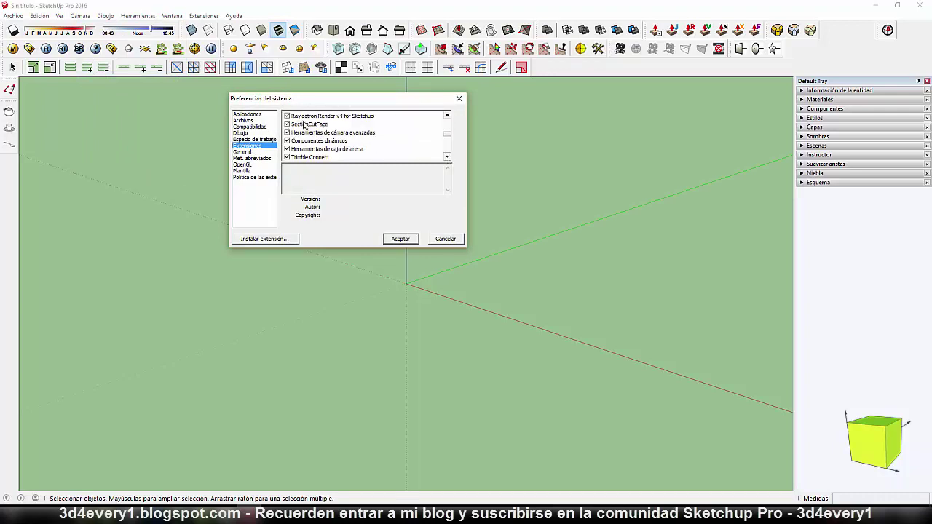
Step: Scroll through extensions like CleanUp³, Solid Inspector² and V-Ray, and nudge the dialog right
{"action": "left_click", "coordinate": [447, 115]}
{"action": "left_click", "coordinate": [447, 115]}
{"action": "left_click", "coordinate": [447, 115]}
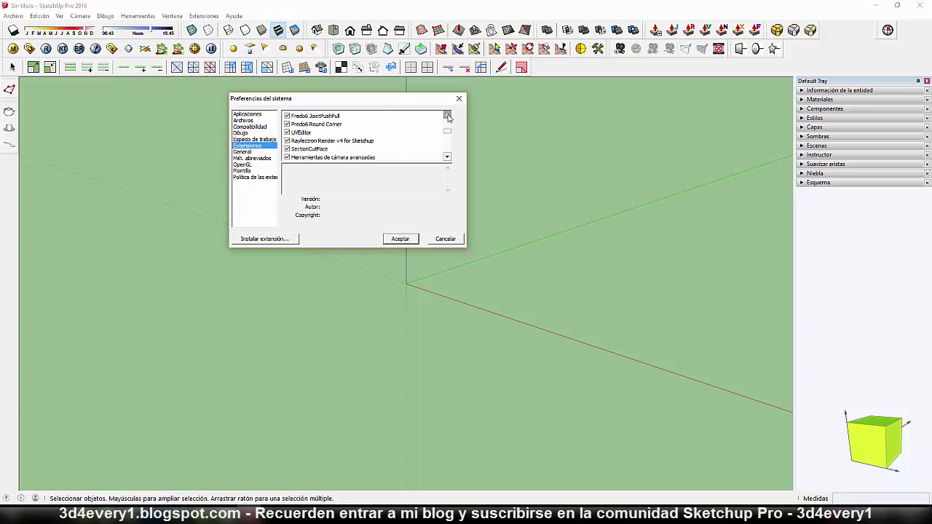
{"action": "left_click", "coordinate": [447, 115]}
{"action": "left_click", "coordinate": [447, 157]}
{"action": "left_click", "coordinate": [447, 157]}
{"action": "left_click", "coordinate": [447, 157]}
{"action": "left_click", "coordinate": [447, 158]}
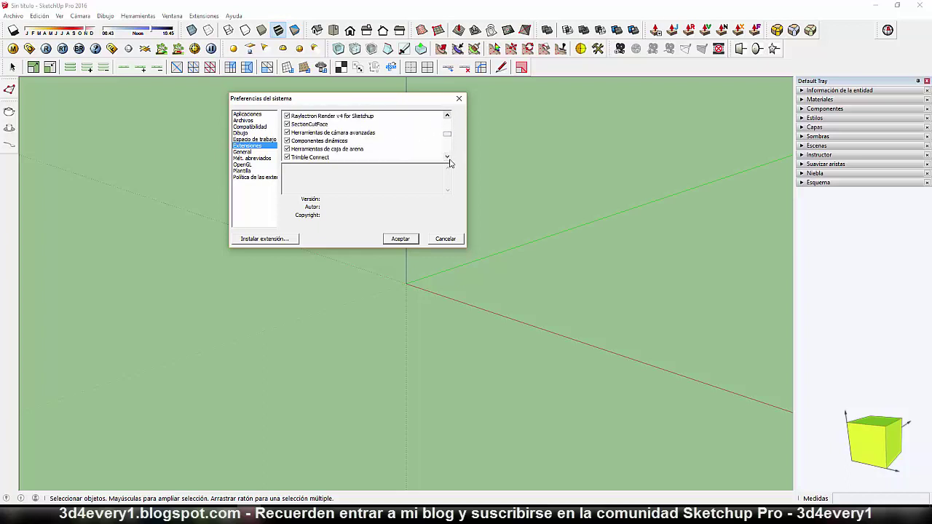
{"action": "left_click", "coordinate": [447, 157]}
{"action": "left_click", "coordinate": [447, 157]}
{"action": "left_click", "coordinate": [447, 157]}
{"action": "left_click", "coordinate": [447, 157]}
{"action": "left_click", "coordinate": [447, 157]}
{"action": "left_click", "coordinate": [447, 158]}
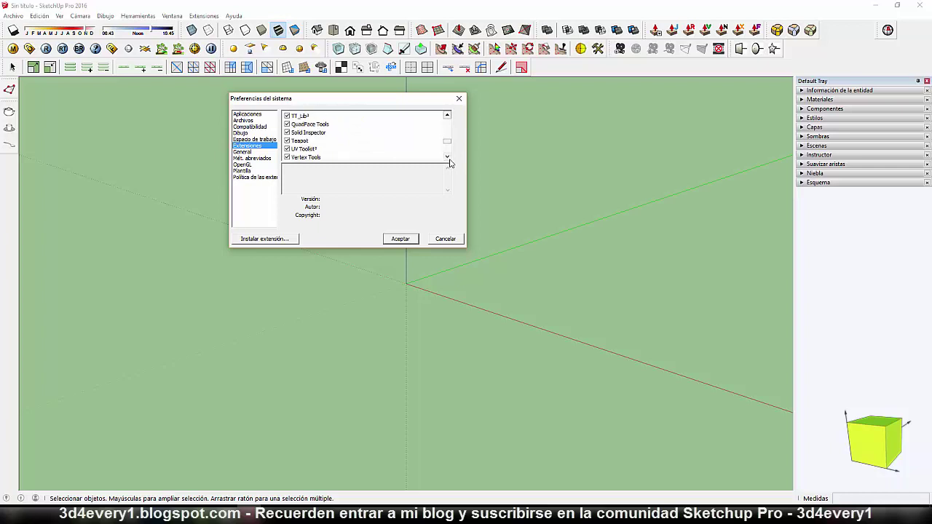
{"action": "left_click", "coordinate": [447, 157]}
{"action": "left_click", "coordinate": [450, 160]}
{"action": "left_click", "coordinate": [449, 159]}
{"action": "left_click", "coordinate": [450, 159]}
{"action": "left_click", "coordinate": [449, 159]}
{"action": "left_click", "coordinate": [449, 159]}
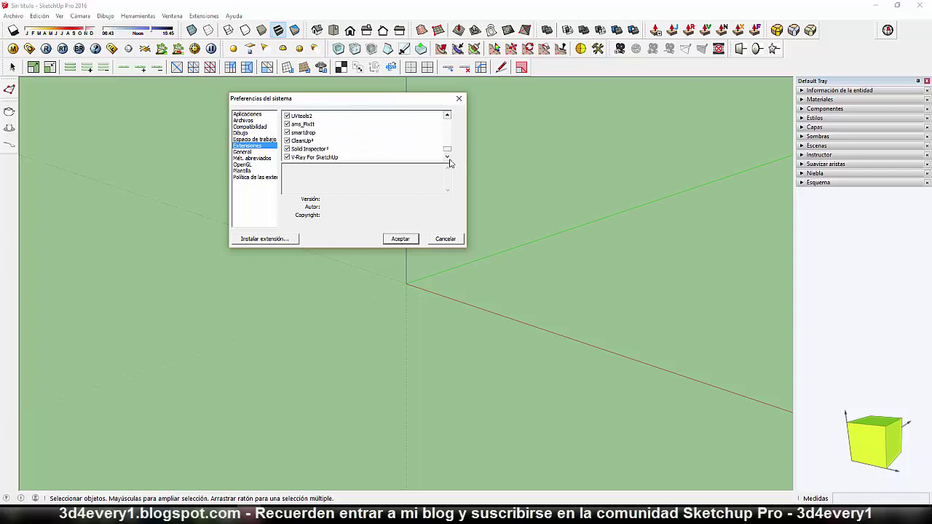
{"action": "left_click", "coordinate": [449, 160]}
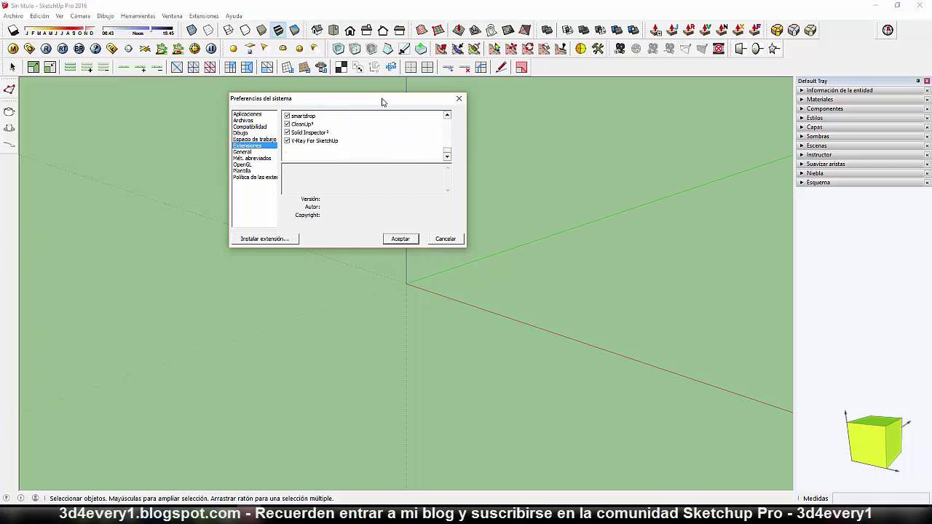
{"action": "left_click_drag", "start_coordinate": [380, 102], "coordinate": [428, 98]}
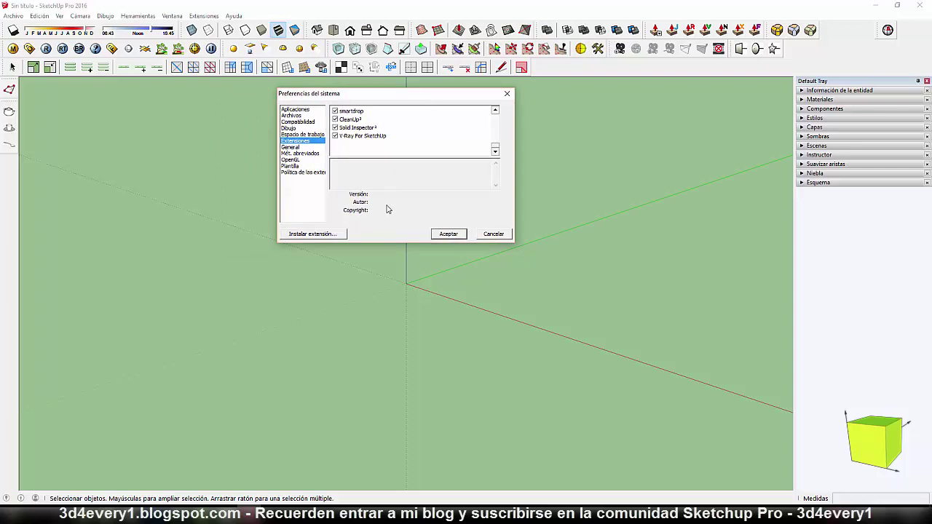
Step: Install the extension from the SketchUcationTools.rbz package in Downloads and dismiss the success message
{"action": "left_click", "coordinate": [307, 234]}
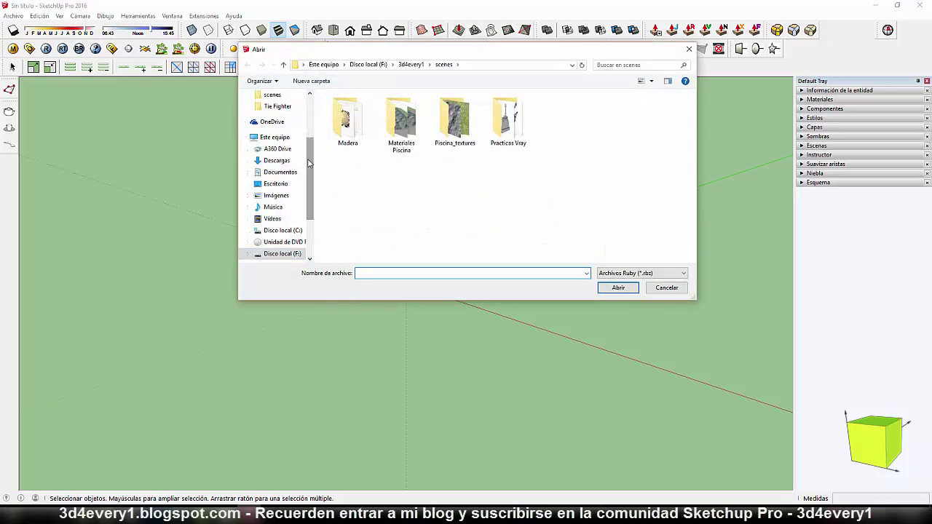
{"action": "scroll", "coordinate": [307, 163], "scroll_direction": "up", "scroll_amount": 5}
{"action": "left_click", "coordinate": [277, 122]}
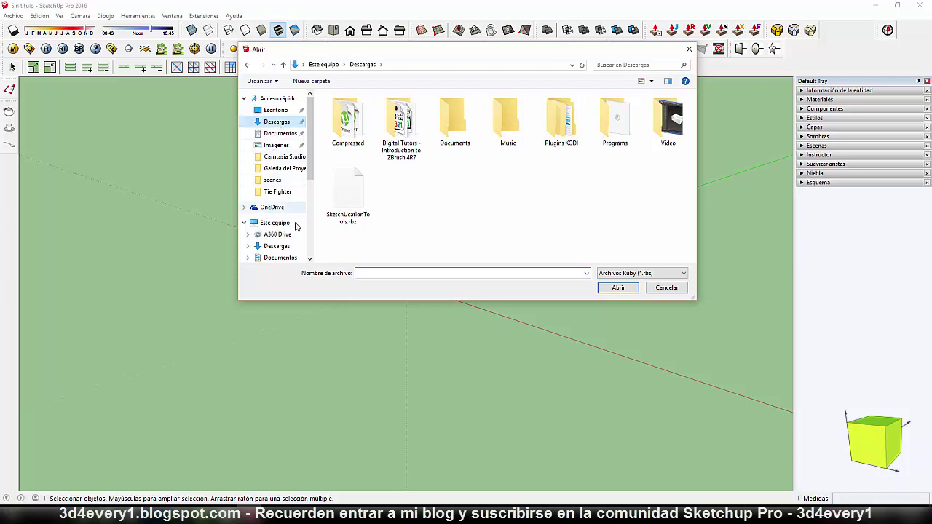
{"action": "left_click", "coordinate": [348, 193]}
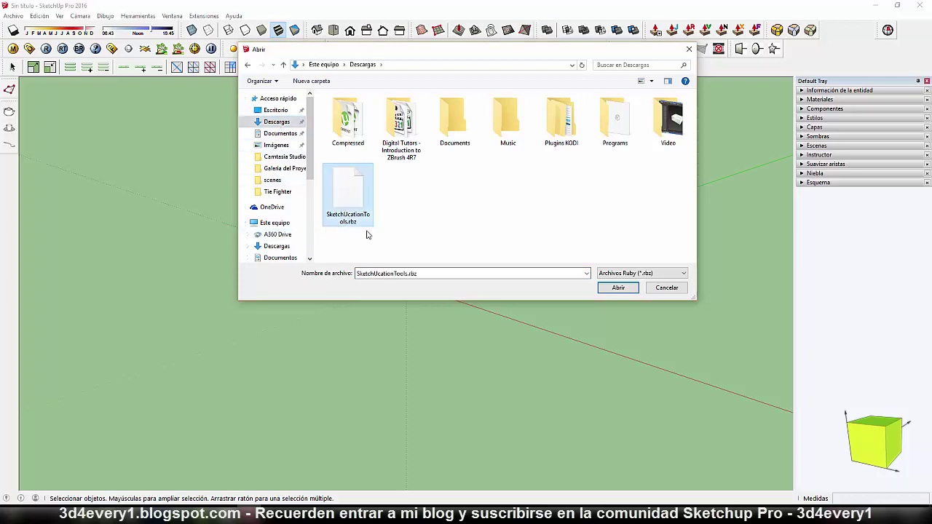
{"action": "left_click", "coordinate": [617, 288]}
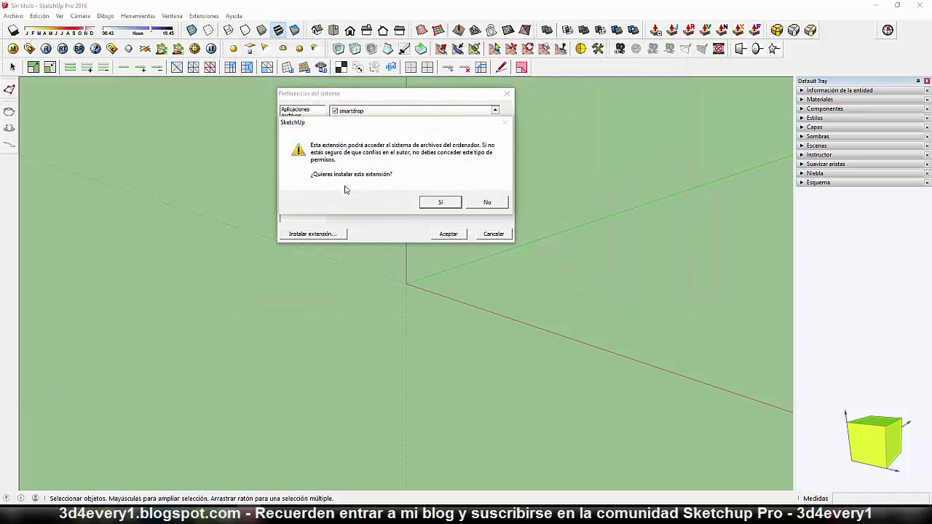
{"action": "left_click", "coordinate": [443, 202]}
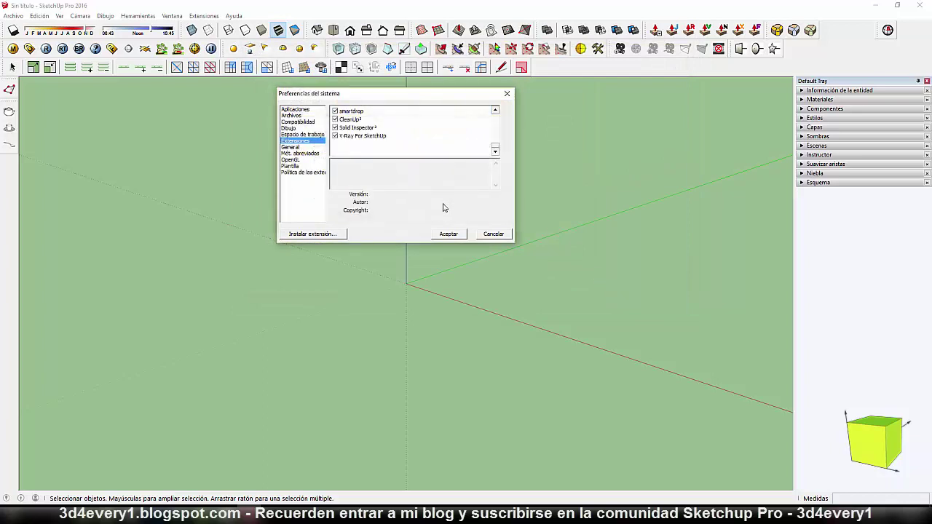
{"action": "left_click", "coordinate": [483, 193]}
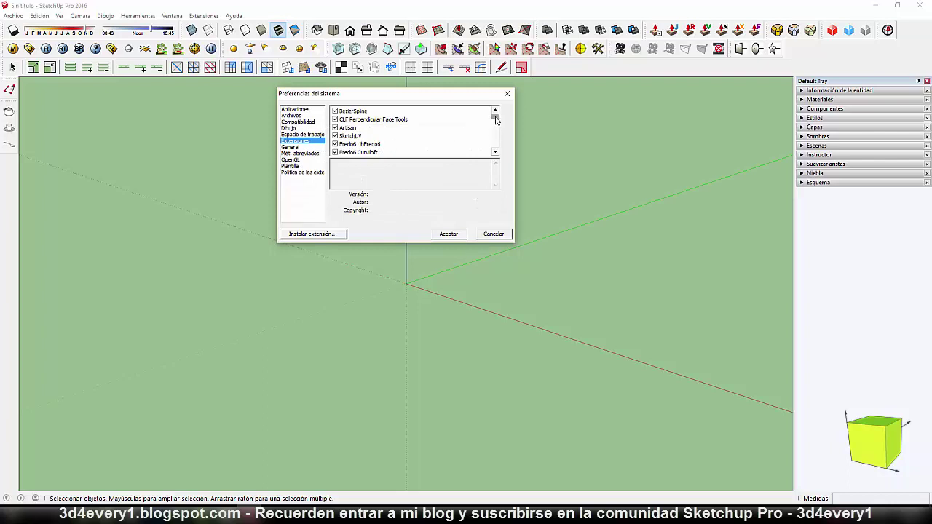
Step: Check that SketchUcation is ticked at the bottom of the Extensions list, then accept with Aceptar
{"action": "left_click_drag", "start_coordinate": [495, 118], "coordinate": [497, 131]}
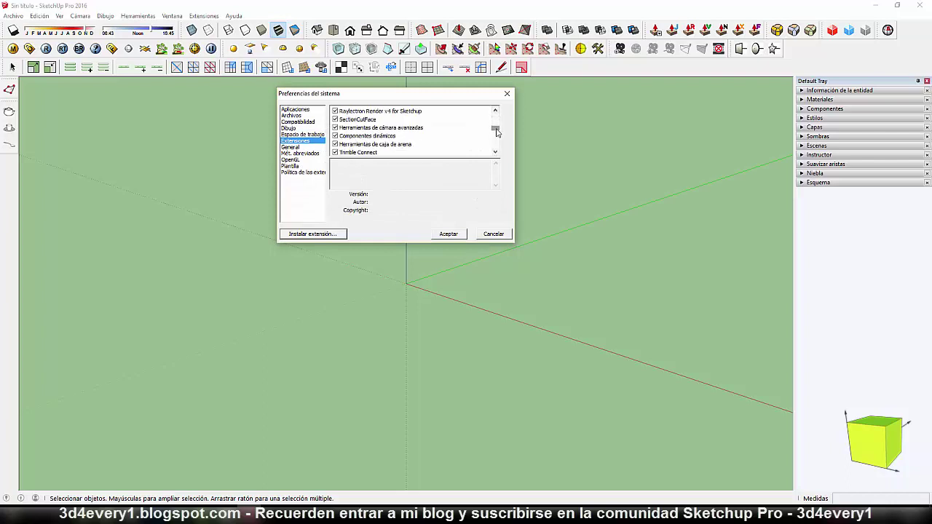
{"action": "left_click_drag", "start_coordinate": [497, 132], "coordinate": [494, 146]}
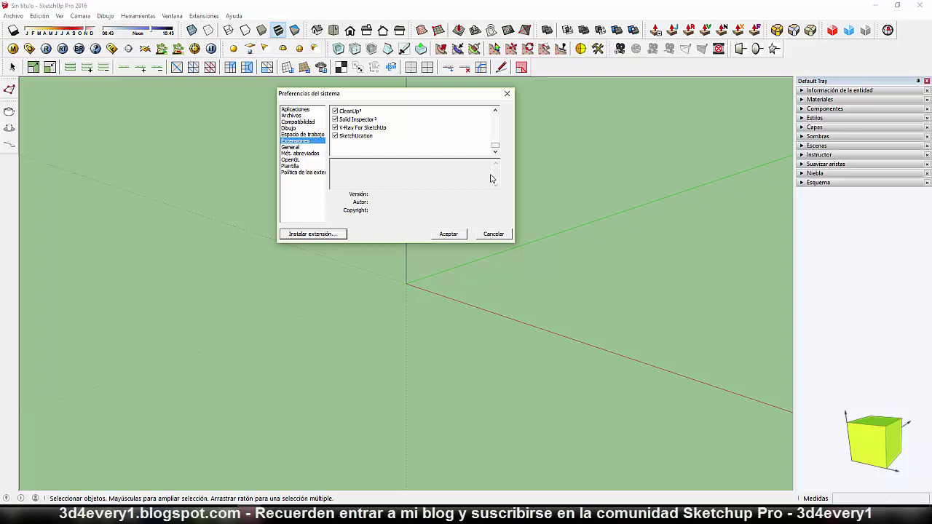
{"action": "left_click", "coordinate": [461, 234]}
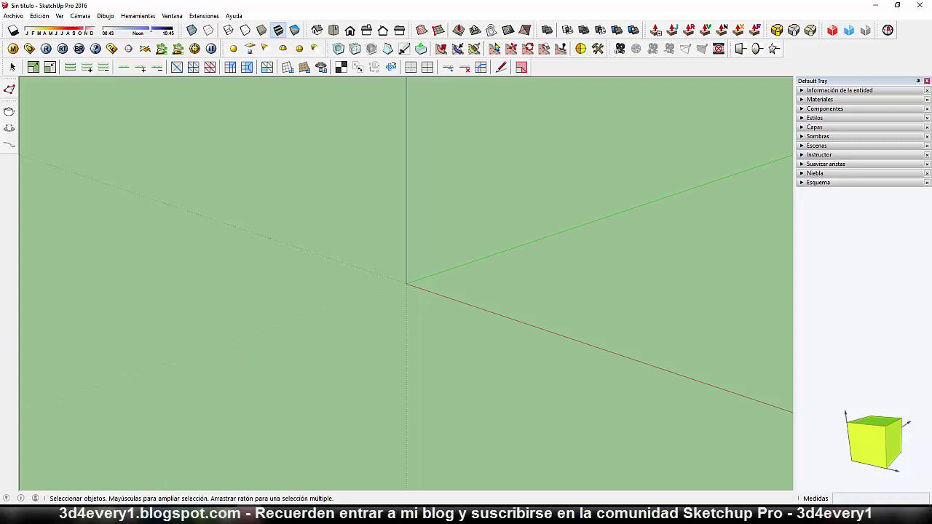
Step: Open the NO USAR folder and bring up the context menu for the SketchUcation folder and SketchUcation.rb
{"action": "left_click", "coordinate": [139, 466]}
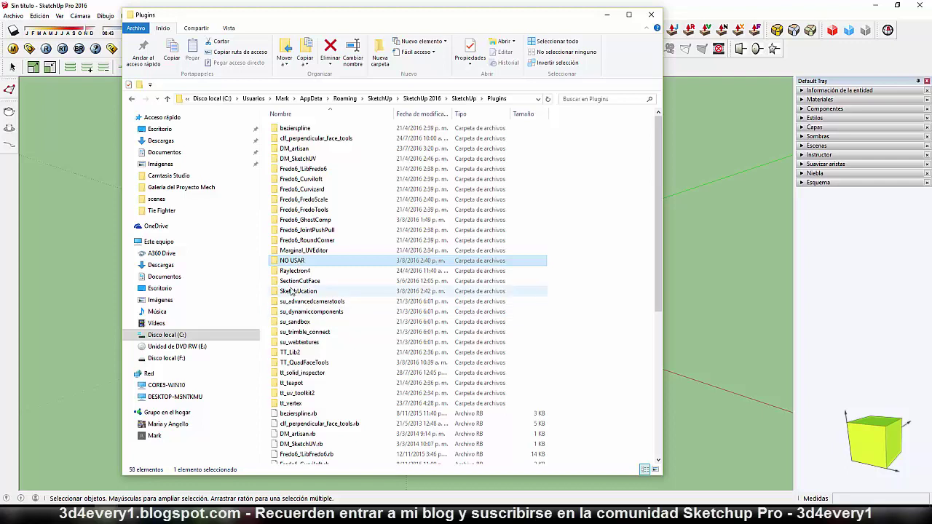
{"action": "double_click", "coordinate": [295, 260]}
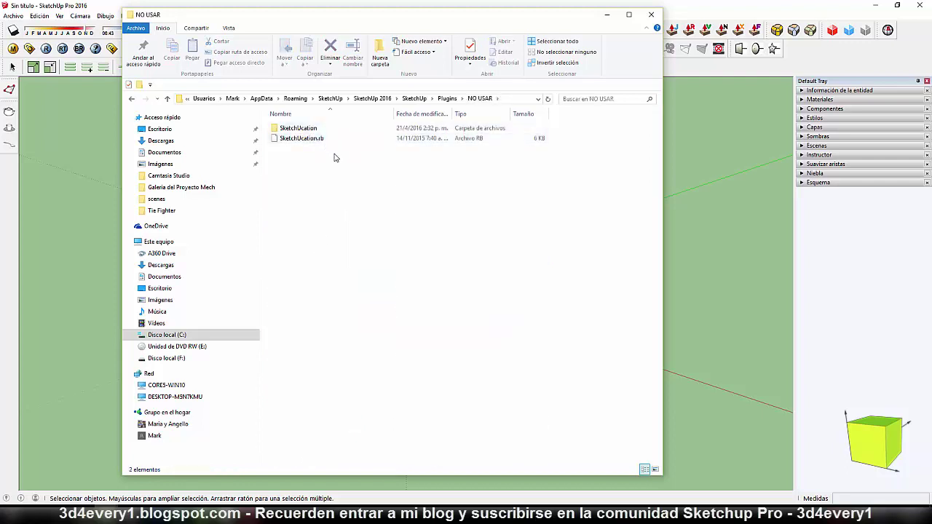
{"action": "left_click_drag", "start_coordinate": [337, 156], "coordinate": [298, 125]}
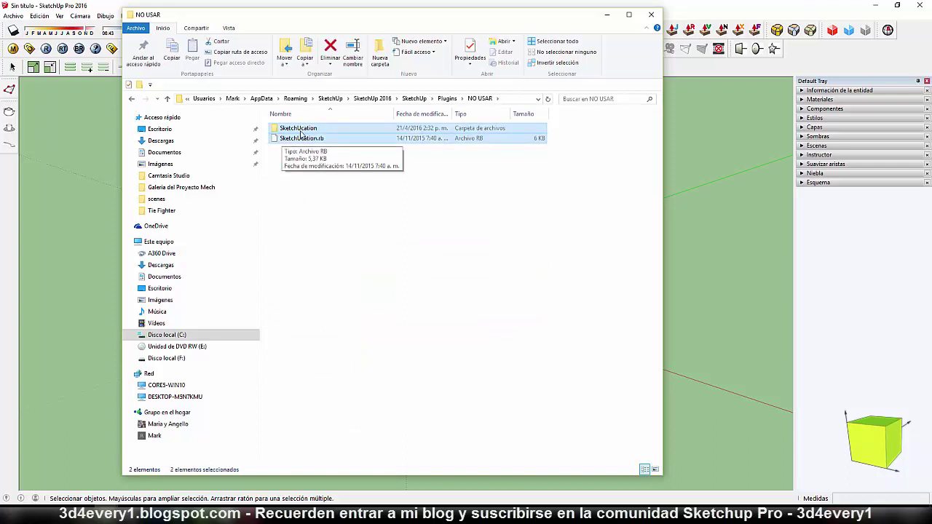
{"action": "right_click", "coordinate": [303, 131]}
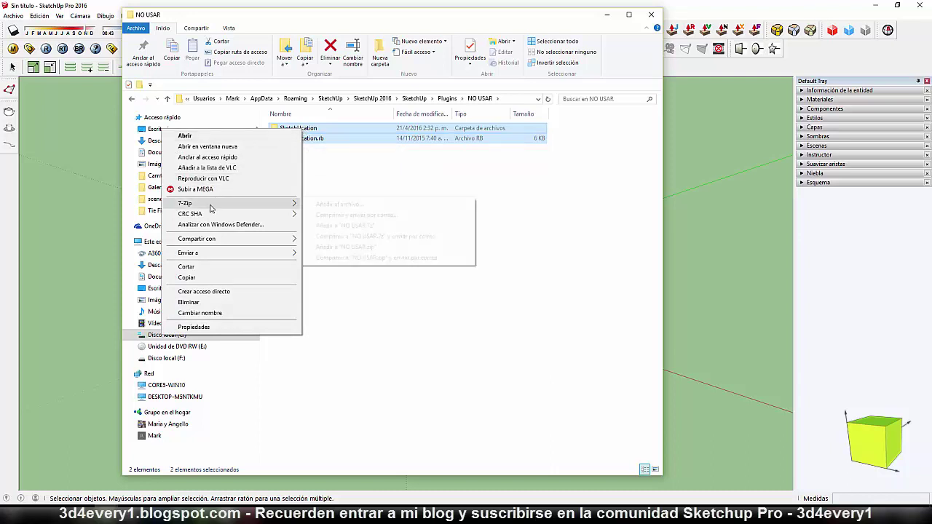
{"action": "mouse_move", "coordinate": [185, 203]}
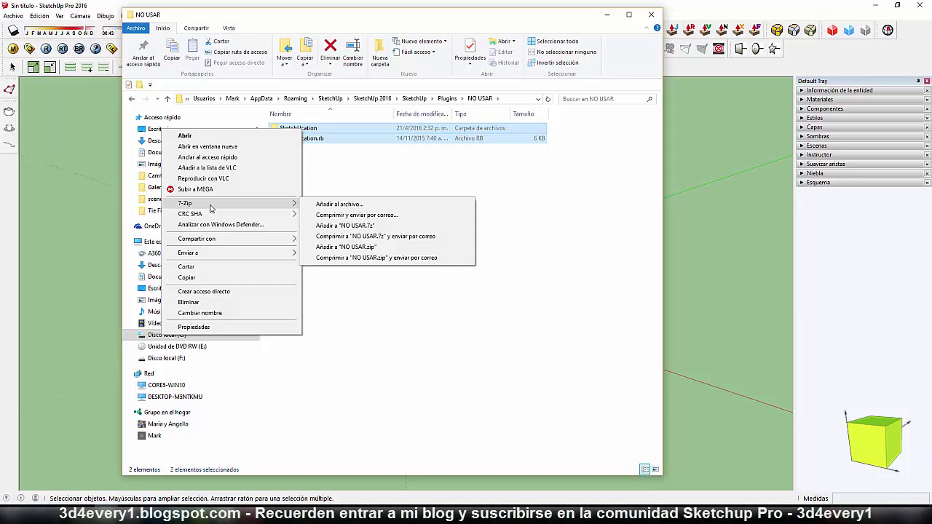
Step: Add both SketchUcation items to a new 7-Zip archive named Sketchukation.7z
{"action": "left_click", "coordinate": [341, 205]}
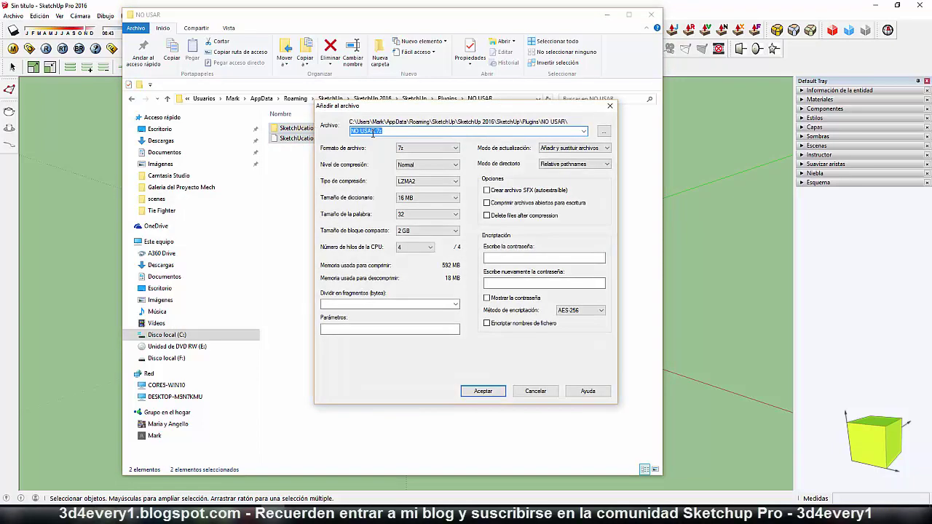
{"action": "left_click_drag", "start_coordinate": [375, 130], "coordinate": [337, 134]}
{"action": "type", "text": "Sketchucation"}
{"action": "left_click", "coordinate": [486, 394]}
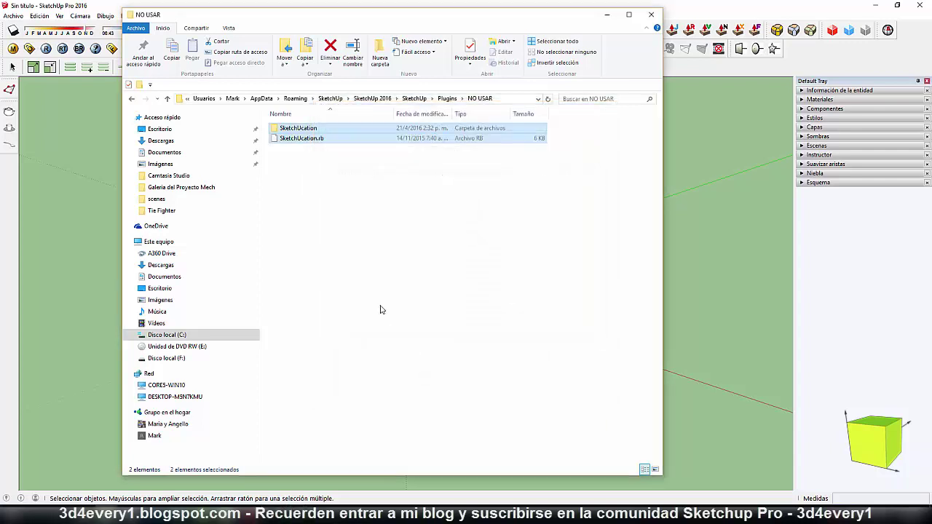
Step: Select the new 150 KB Sketchukation.7z archive in the NO USAR folder
{"action": "left_click", "coordinate": [306, 148]}
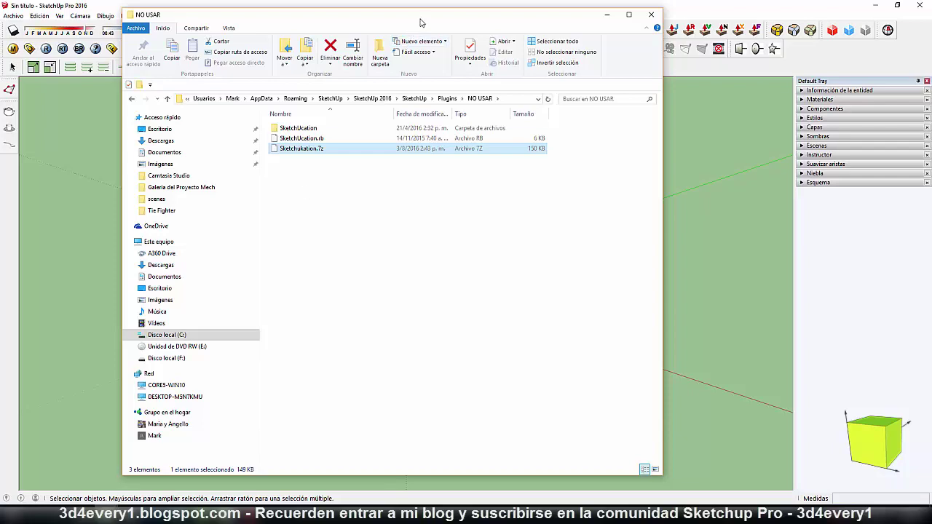
{"action": "left_click_drag", "start_coordinate": [418, 20], "coordinate": [516, 20]}
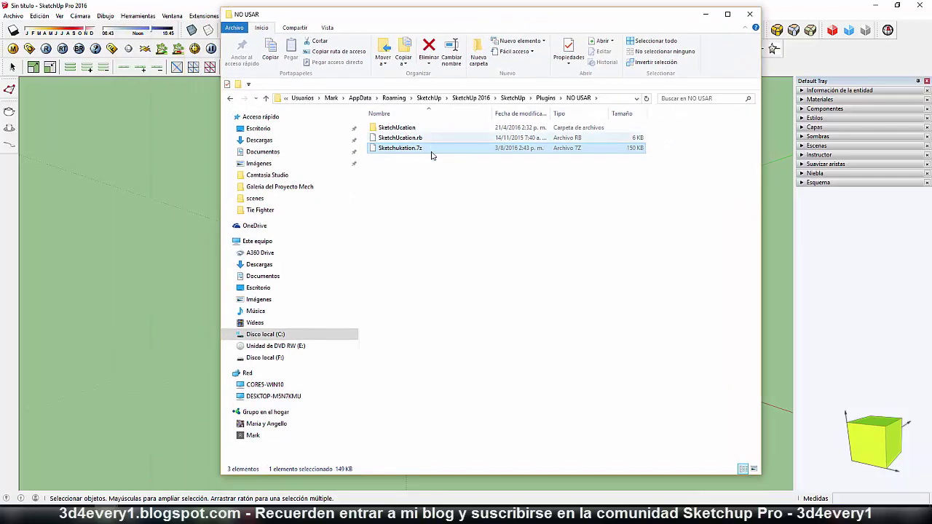
{"action": "left_click", "coordinate": [394, 149]}
{"action": "left_click", "coordinate": [406, 172]}
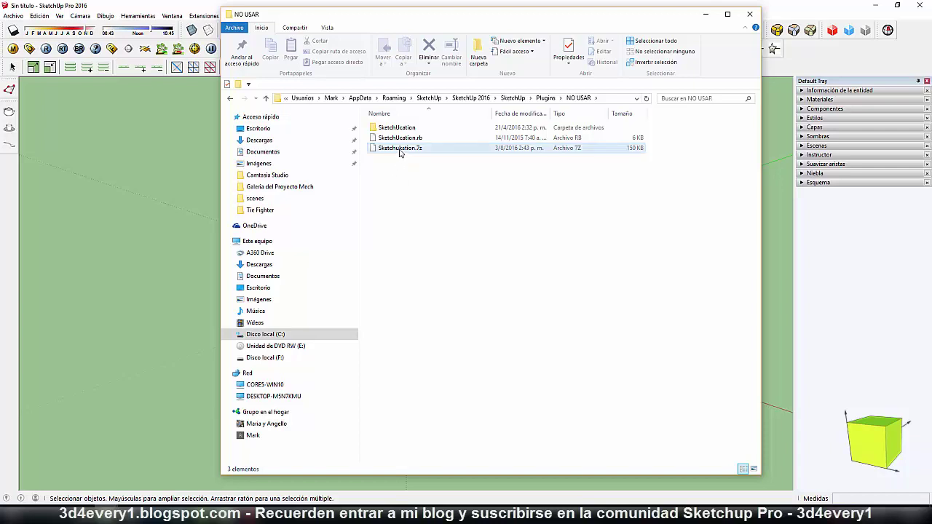
{"action": "left_click", "coordinate": [399, 152]}
Step: Open Sketchukation.7z in 7-Zip beside Explorer showing the Plugins folder
{"action": "right_click", "coordinate": [411, 151]}
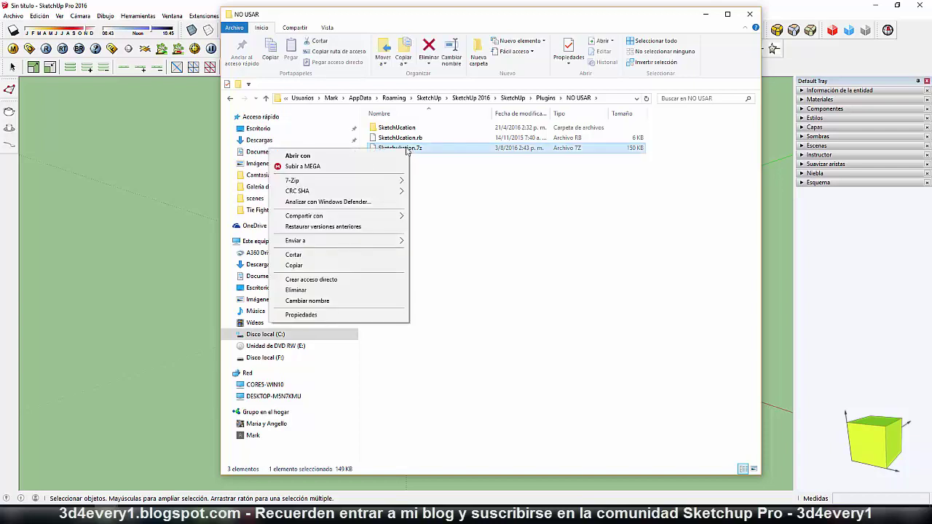
{"action": "mouse_move", "coordinate": [342, 180]}
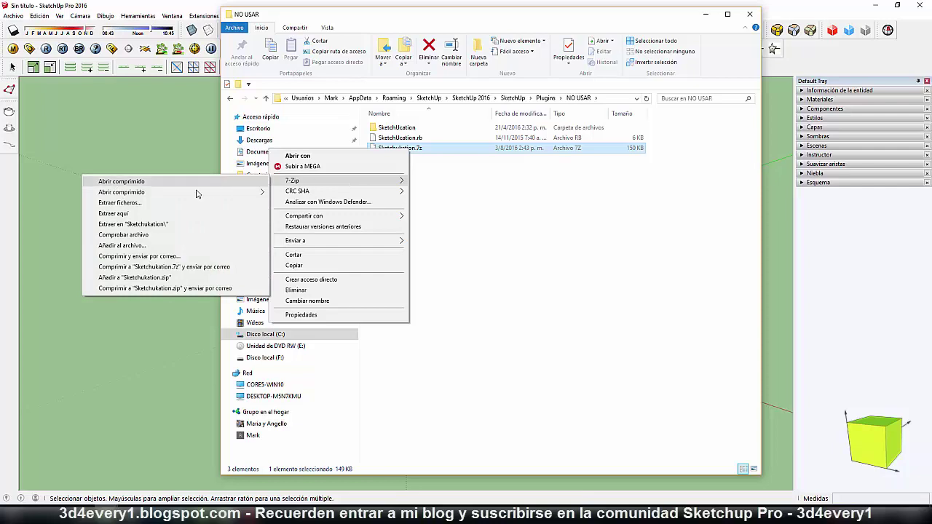
{"action": "left_click", "coordinate": [203, 182]}
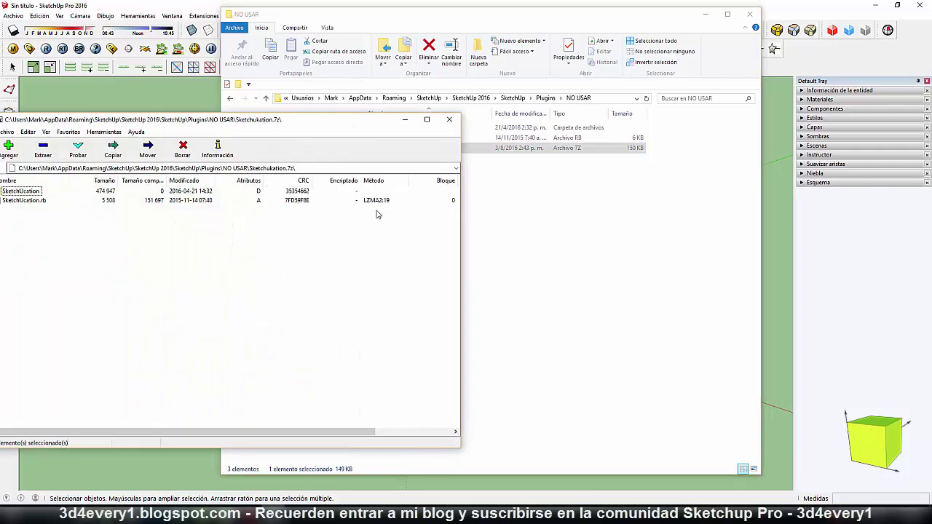
{"action": "left_click_drag", "start_coordinate": [284, 121], "coordinate": [682, 125]}
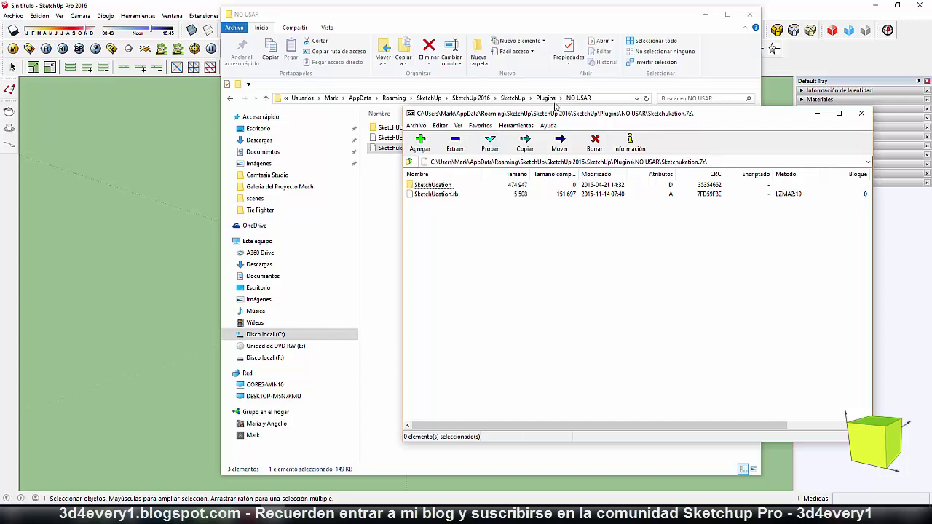
{"action": "left_click", "coordinate": [549, 99]}
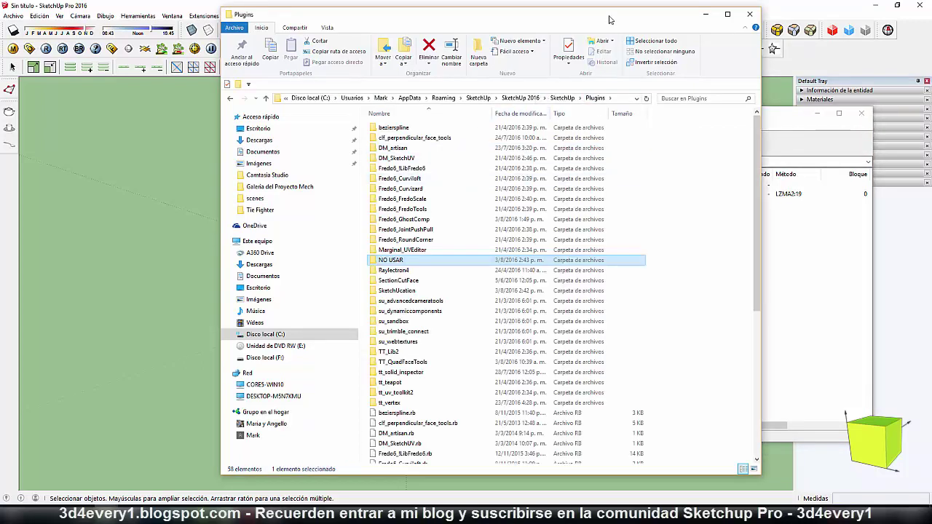
{"action": "left_click_drag", "start_coordinate": [610, 16], "coordinate": [429, 20]}
{"action": "left_click_drag", "start_coordinate": [676, 116], "coordinate": [724, 86]}
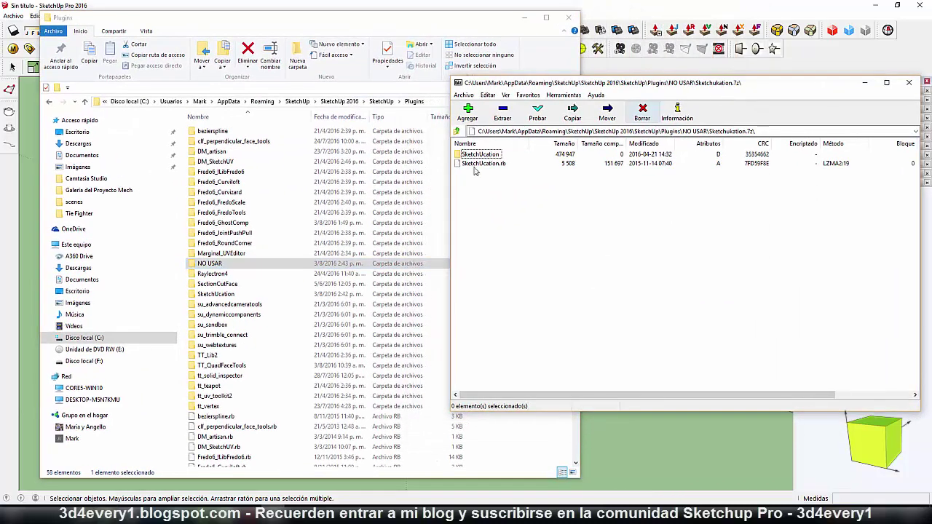
Step: Drag the SketchUcation folder and SketchUcation.rb over the Plugins list and back without dropping them
{"action": "mouse_move", "coordinate": [497, 182]}
{"action": "left_mouse_down"}
{"action": "mouse_move", "coordinate": [477, 156]}
{"action": "mouse_move", "coordinate": [416, 195]}
{"action": "mouse_move", "coordinate": [289, 451]}
{"action": "left_mouse_up"}
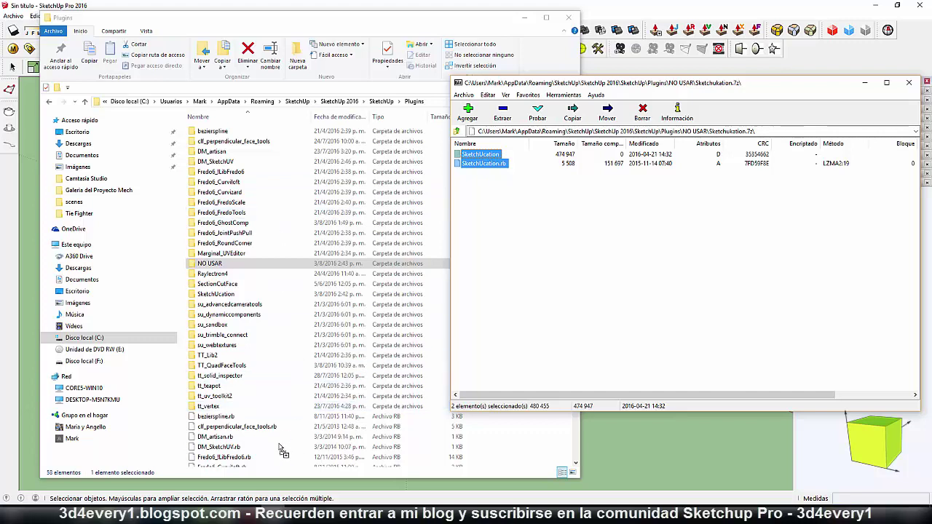
{"action": "left_click_drag", "start_coordinate": [289, 451], "coordinate": [219, 280]}
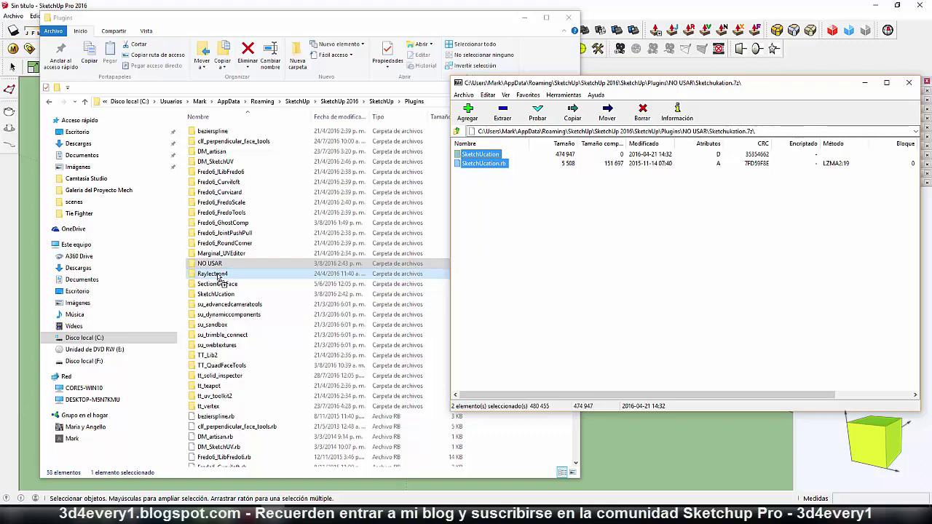
{"action": "left_click_drag", "start_coordinate": [218, 279], "coordinate": [284, 452]}
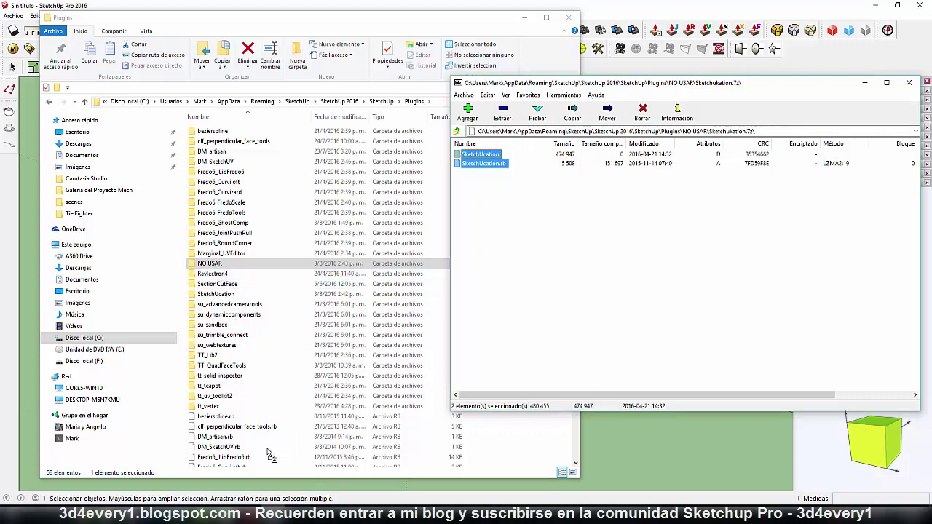
{"action": "mouse_move", "coordinate": [285, 452]}
{"action": "left_mouse_down"}
{"action": "mouse_move", "coordinate": [235, 340]}
{"action": "mouse_move", "coordinate": [279, 454]}
{"action": "left_mouse_up"}
{"action": "mouse_move", "coordinate": [279, 454]}
{"action": "left_mouse_down"}
{"action": "mouse_move", "coordinate": [596, 243]}
{"action": "mouse_move", "coordinate": [282, 460]}
{"action": "mouse_move", "coordinate": [497, 180]}
{"action": "left_mouse_up"}
{"action": "left_click_drag", "start_coordinate": [779, 83], "coordinate": [645, 100]}
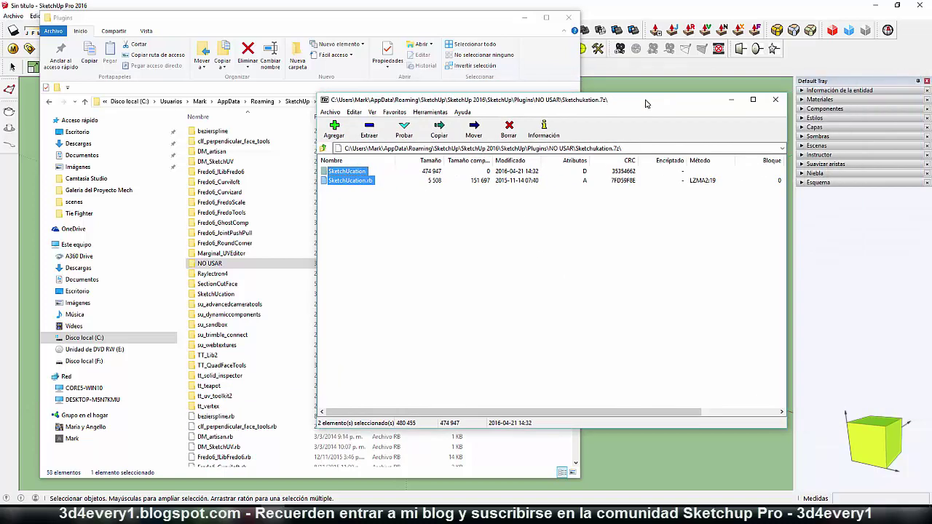
{"action": "left_click", "coordinate": [776, 100]}
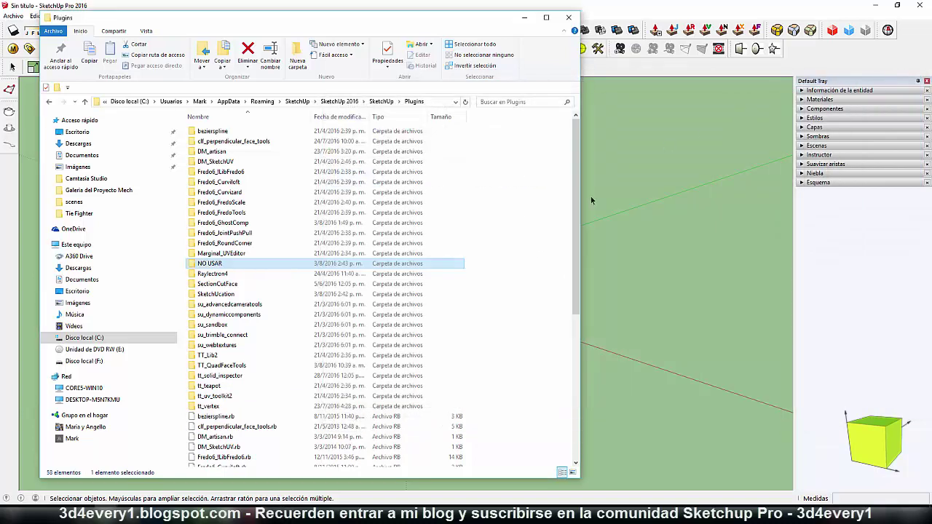
{"action": "left_click_drag", "start_coordinate": [425, 19], "coordinate": [544, 17]}
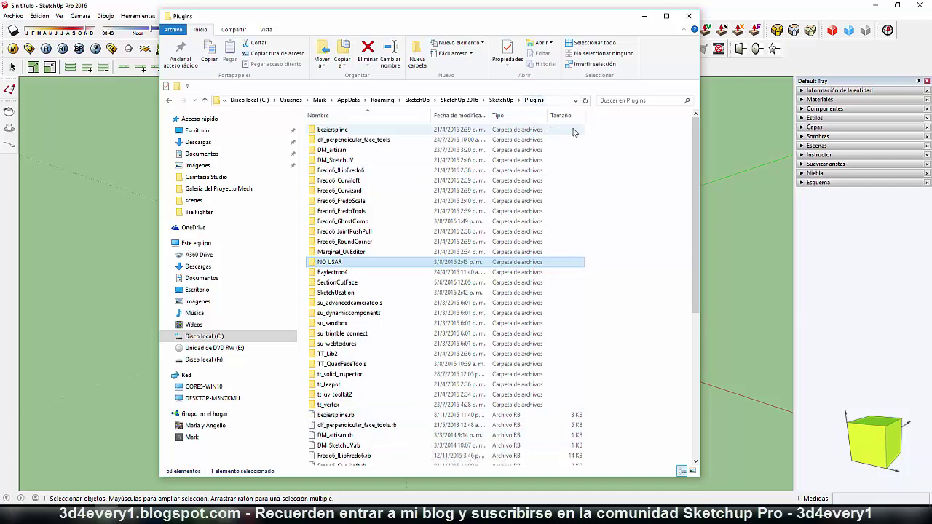
{"action": "left_click_drag", "start_coordinate": [568, 21], "coordinate": [517, 21]}
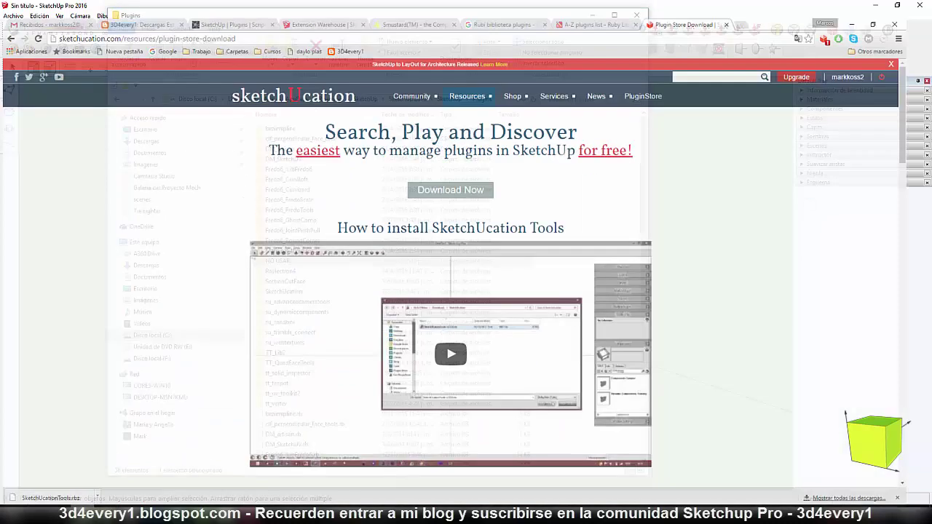
Step: Open the SketchUcation forums and scroll through the board index sections, then back to the top
{"action": "left_click", "coordinate": [82, 517]}
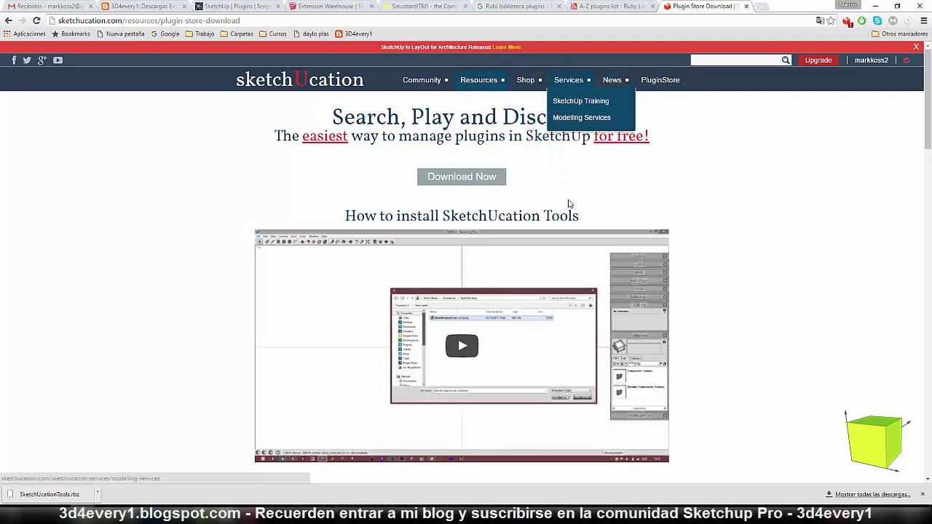
{"action": "mouse_move", "coordinate": [421, 81]}
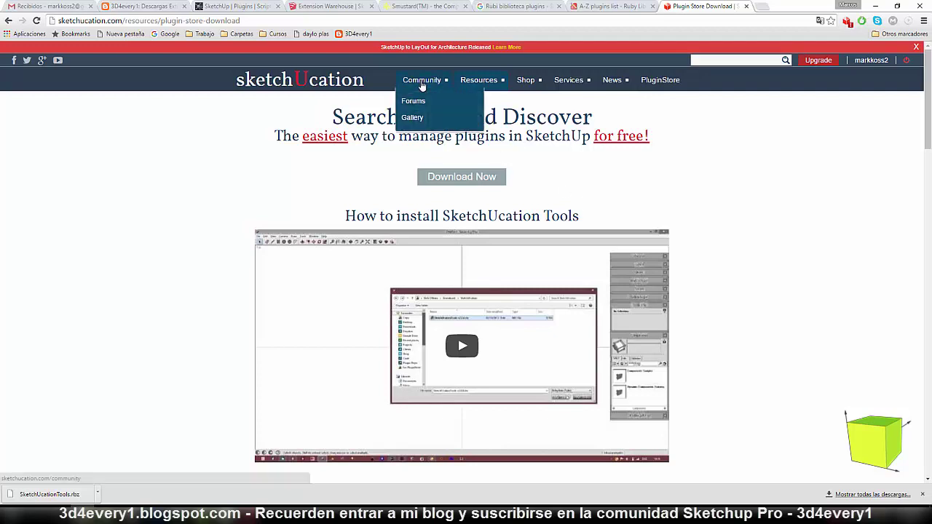
{"action": "left_click", "coordinate": [412, 101]}
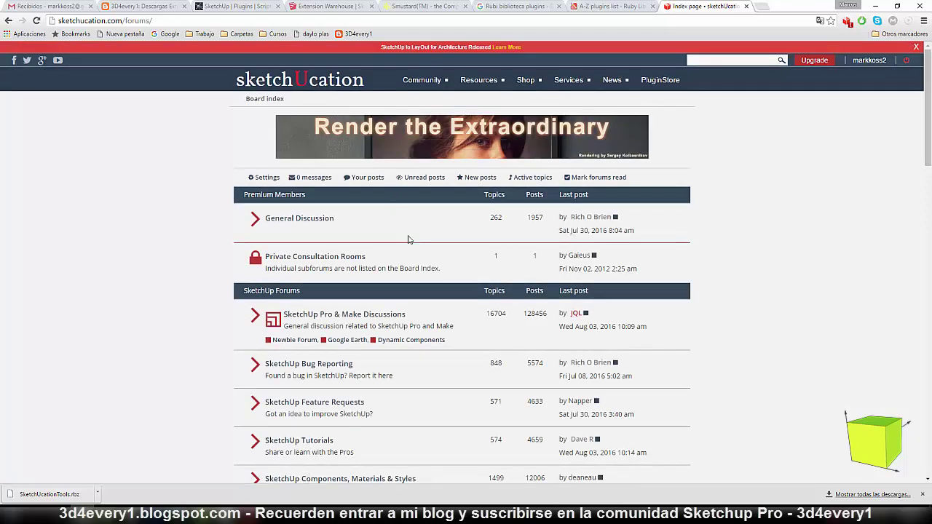
{"action": "scroll", "coordinate": [350, 306], "scroll_direction": "down", "scroll_amount": 2}
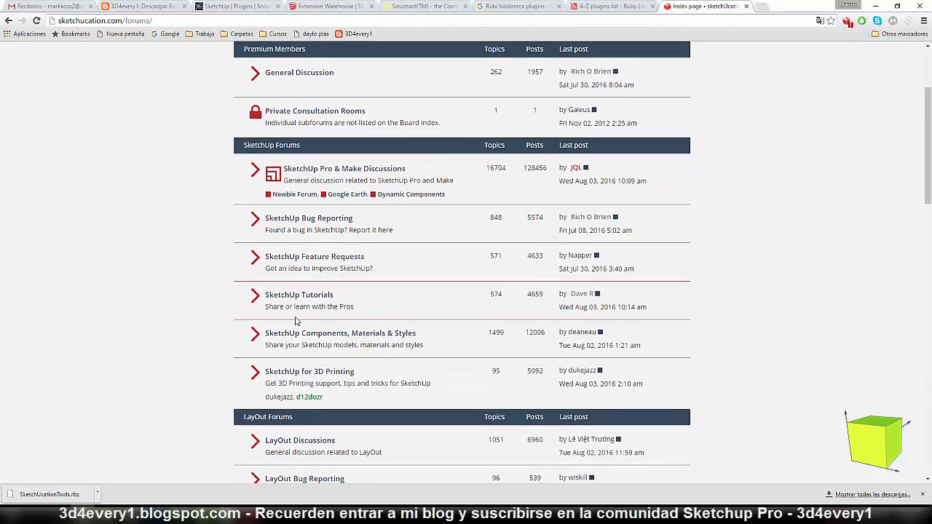
{"action": "scroll", "coordinate": [315, 364], "scroll_direction": "down", "scroll_amount": 1}
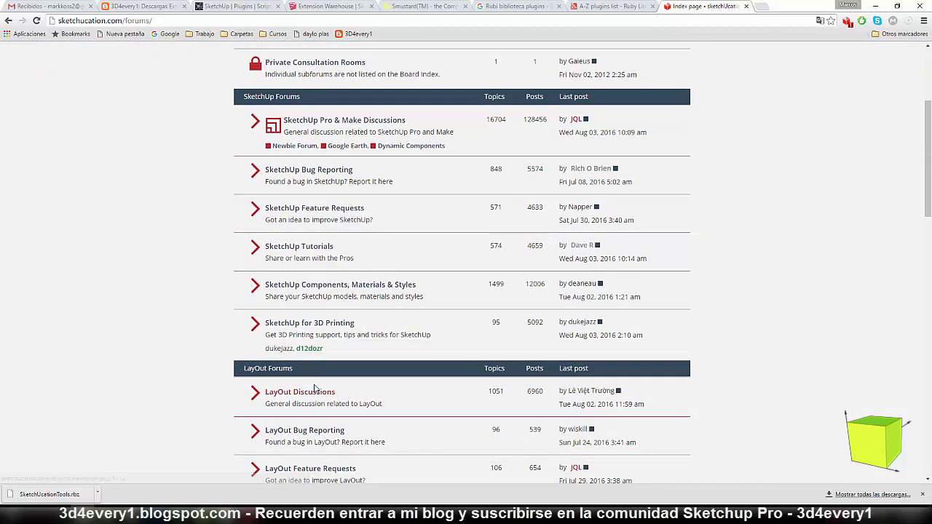
{"action": "scroll", "coordinate": [315, 349], "scroll_direction": "down", "scroll_amount": 1}
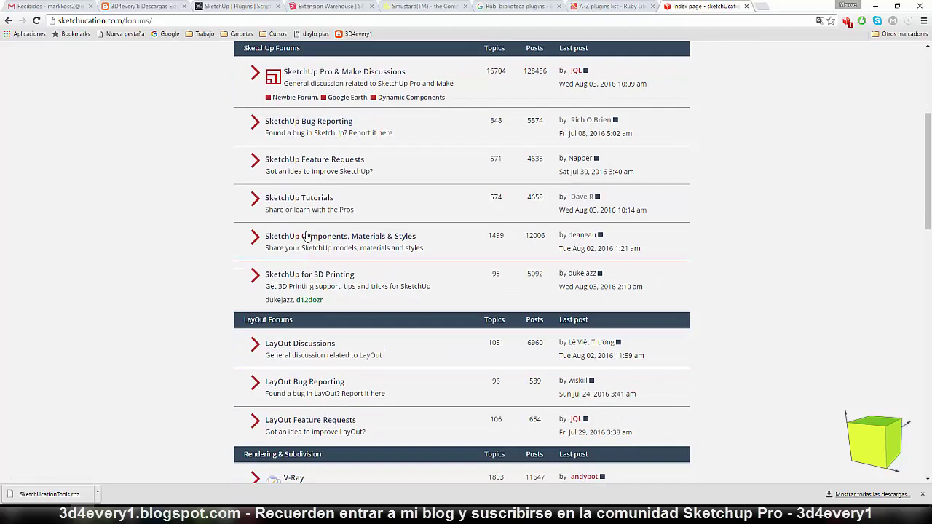
{"action": "scroll", "coordinate": [302, 207], "scroll_direction": "up", "scroll_amount": 1}
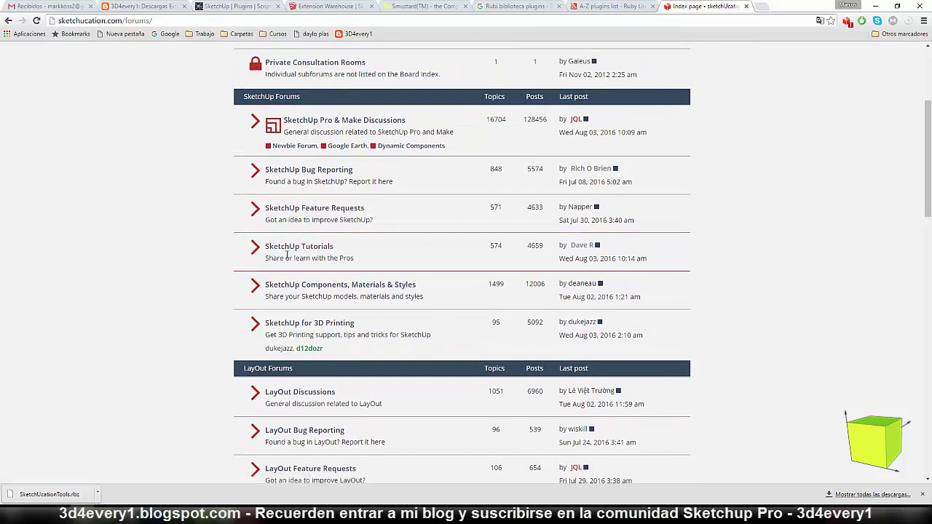
{"action": "scroll", "coordinate": [289, 258], "scroll_direction": "down", "scroll_amount": 2}
{"action": "scroll", "coordinate": [288, 257], "scroll_direction": "down", "scroll_amount": 2}
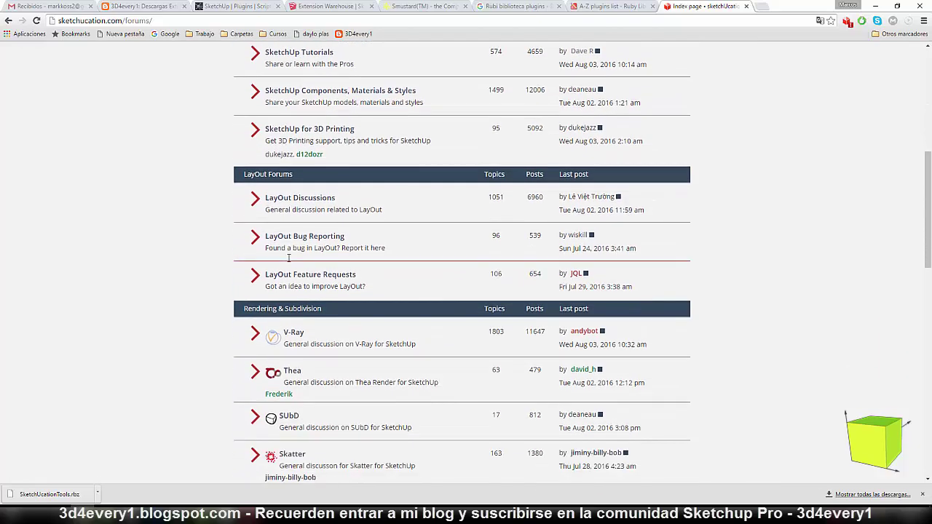
{"action": "scroll", "coordinate": [288, 261], "scroll_direction": "down", "scroll_amount": 4}
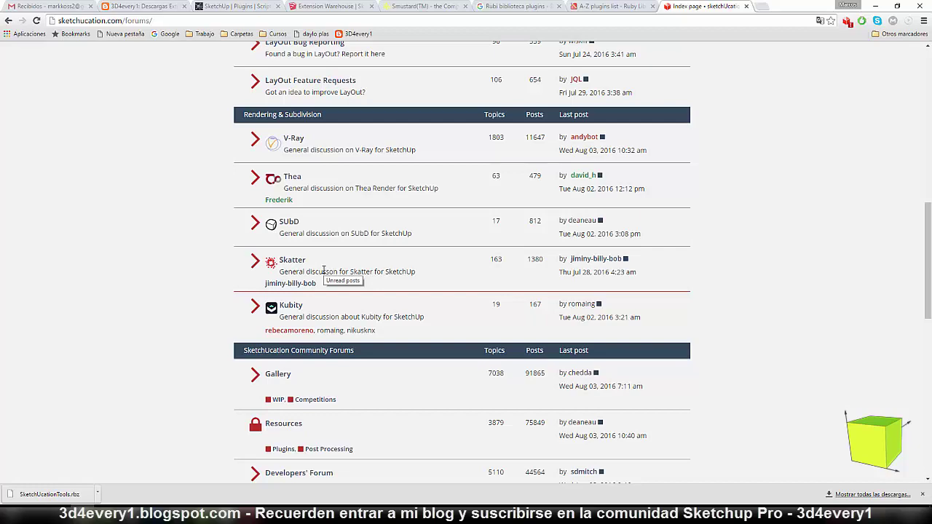
{"action": "scroll", "coordinate": [327, 271], "scroll_direction": "down", "scroll_amount": 1}
{"action": "scroll", "coordinate": [327, 269], "scroll_direction": "down", "scroll_amount": 2}
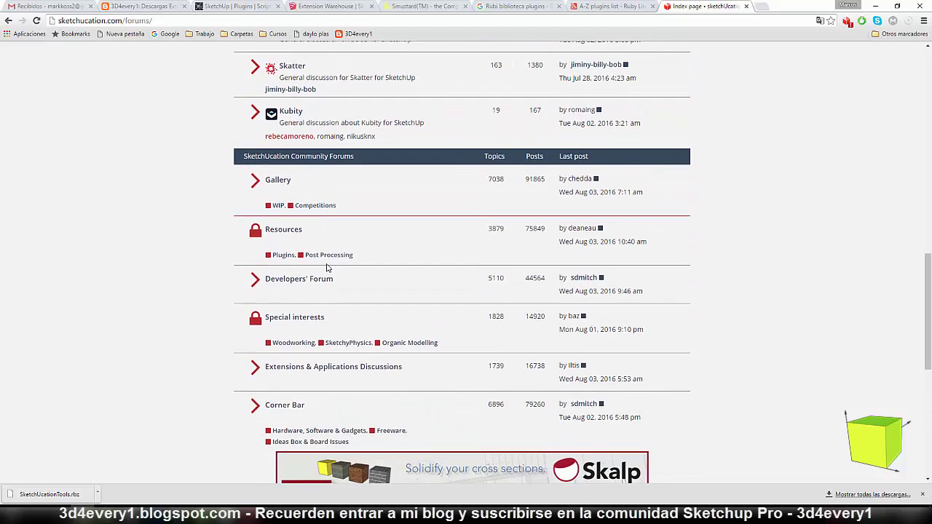
{"action": "scroll", "coordinate": [327, 267], "scroll_direction": "up", "scroll_amount": 1}
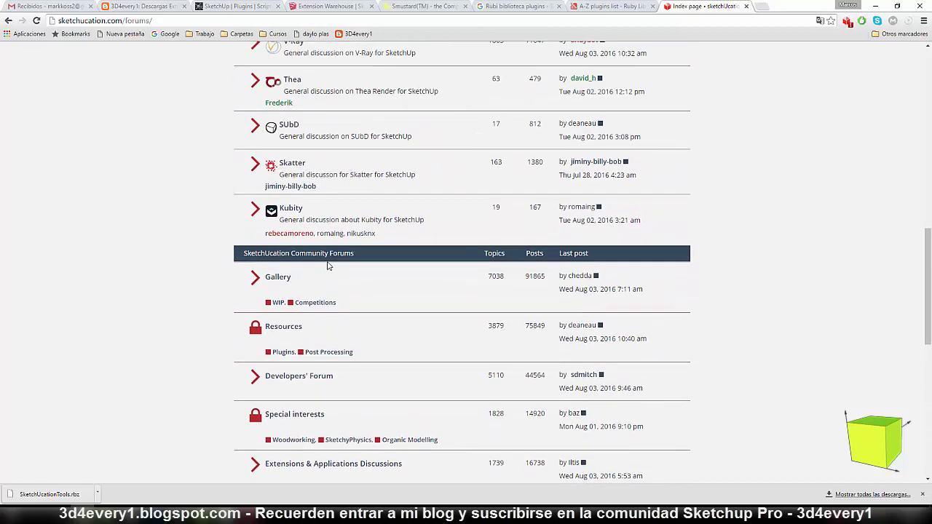
{"action": "scroll", "coordinate": [327, 266], "scroll_direction": "up", "scroll_amount": 2}
{"action": "scroll", "coordinate": [327, 267], "scroll_direction": "up", "scroll_amount": 2}
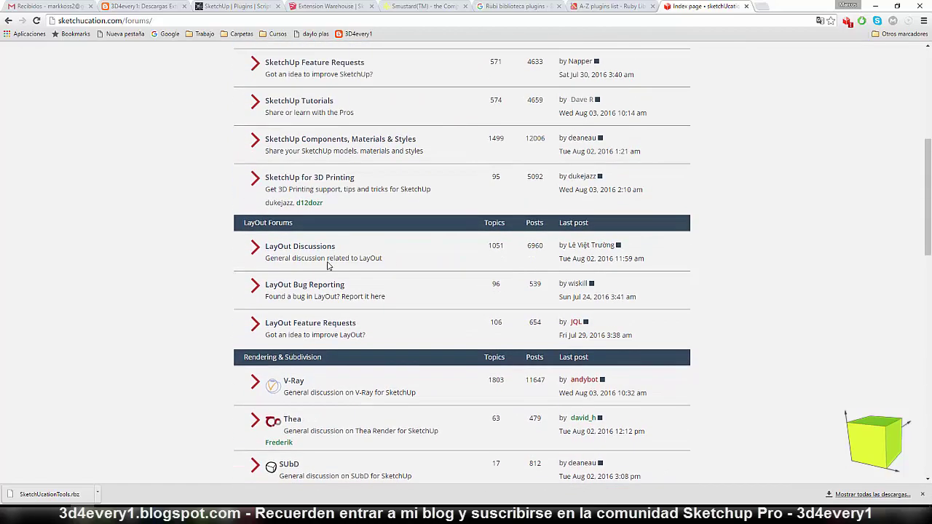
{"action": "scroll", "coordinate": [328, 264], "scroll_direction": "up", "scroll_amount": 1}
{"action": "scroll", "coordinate": [328, 264], "scroll_direction": "up", "scroll_amount": 1}
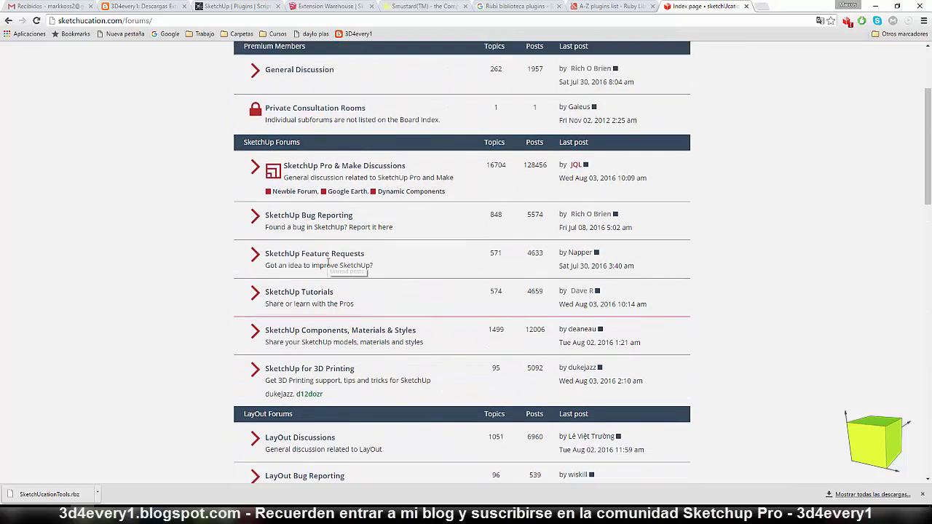
{"action": "scroll", "coordinate": [328, 265], "scroll_direction": "up", "scroll_amount": 1}
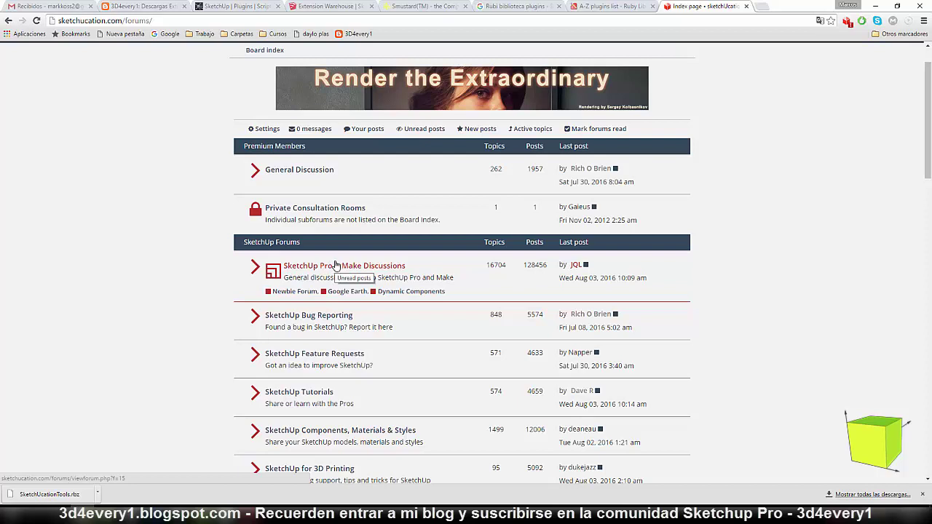
{"action": "scroll", "coordinate": [335, 264], "scroll_direction": "up", "scroll_amount": 1}
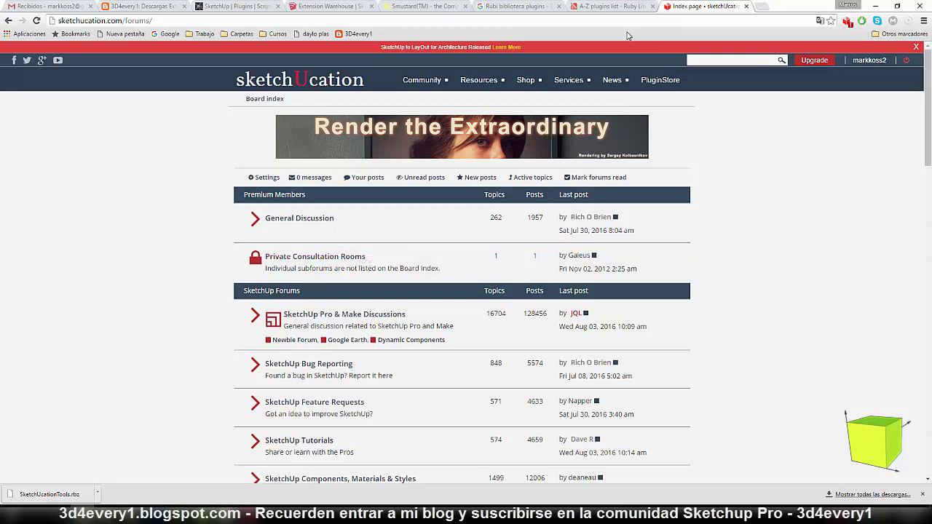
{"action": "mouse_move", "coordinate": [612, 80]}
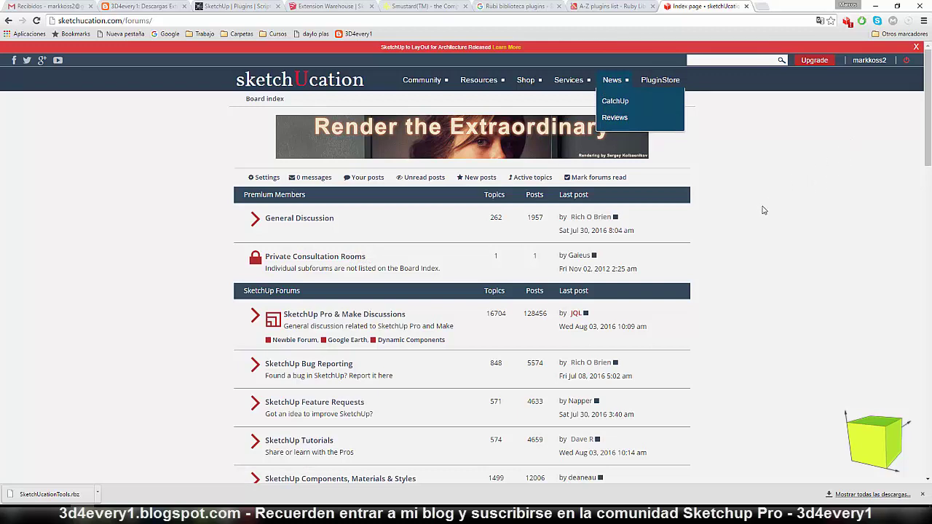
Step: Browse the PluginStore's SketchUp plugins list, including MSPhysics v0.9.3, QuadFaceTools and CleanUp
{"action": "left_click", "coordinate": [659, 82]}
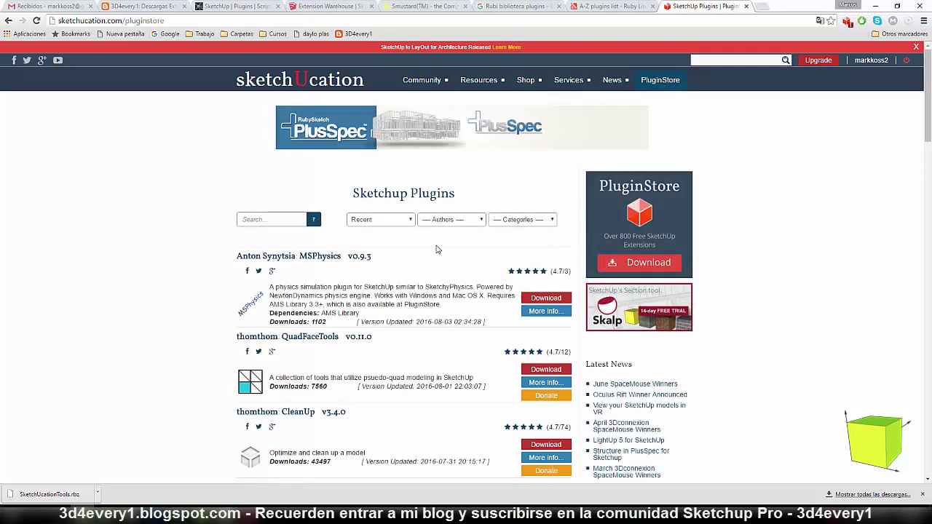
{"action": "scroll", "coordinate": [437, 249], "scroll_direction": "down", "scroll_amount": 2}
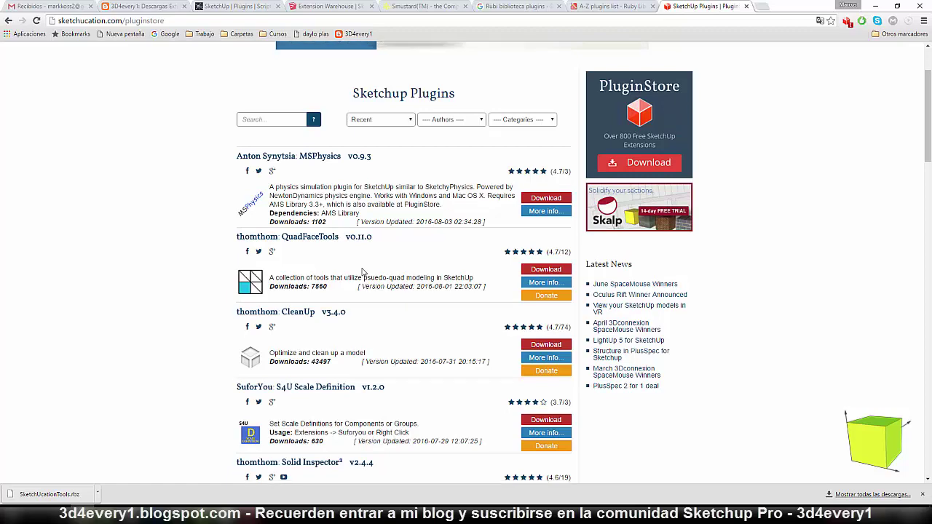
{"action": "scroll", "coordinate": [362, 272], "scroll_direction": "down", "scroll_amount": 2}
{"action": "scroll", "coordinate": [366, 289], "scroll_direction": "down", "scroll_amount": 2}
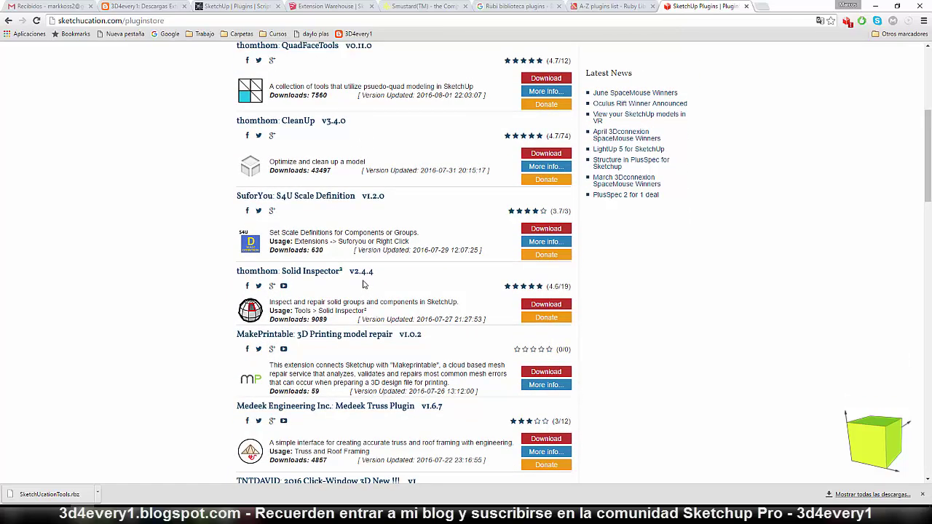
{"action": "scroll", "coordinate": [364, 285], "scroll_direction": "down", "scroll_amount": 1}
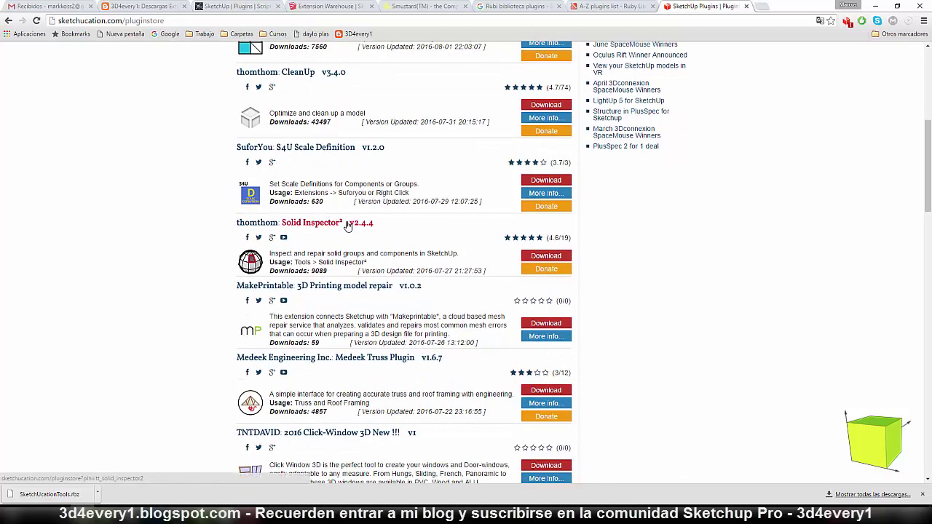
{"action": "scroll", "coordinate": [350, 227], "scroll_direction": "down", "scroll_amount": 3}
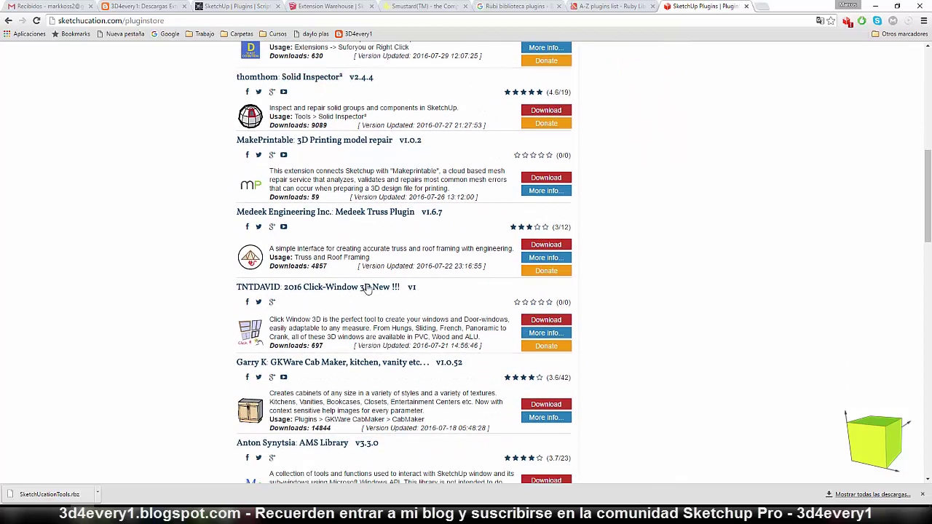
{"action": "scroll", "coordinate": [369, 289], "scroll_direction": "up", "scroll_amount": 4}
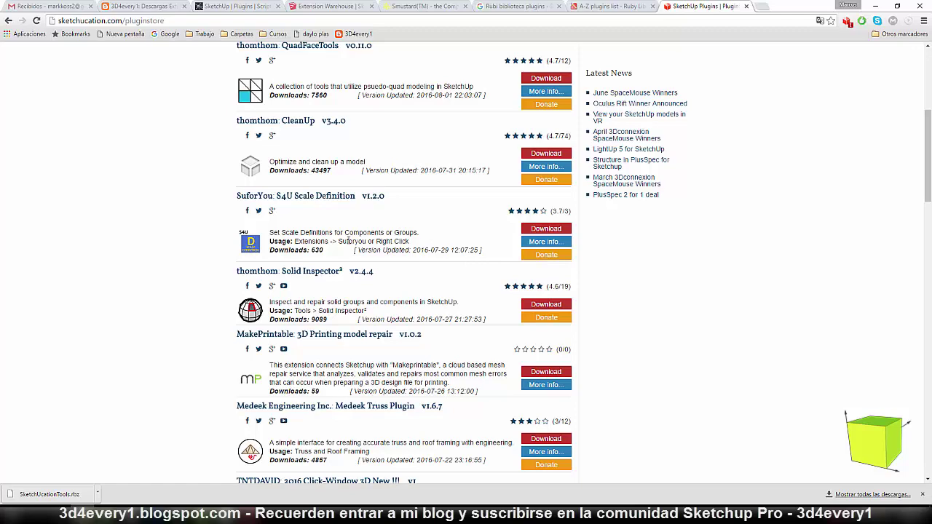
{"action": "scroll", "coordinate": [418, 225], "scroll_direction": "up", "scroll_amount": 1}
{"action": "scroll", "coordinate": [418, 223], "scroll_direction": "up", "scroll_amount": 1}
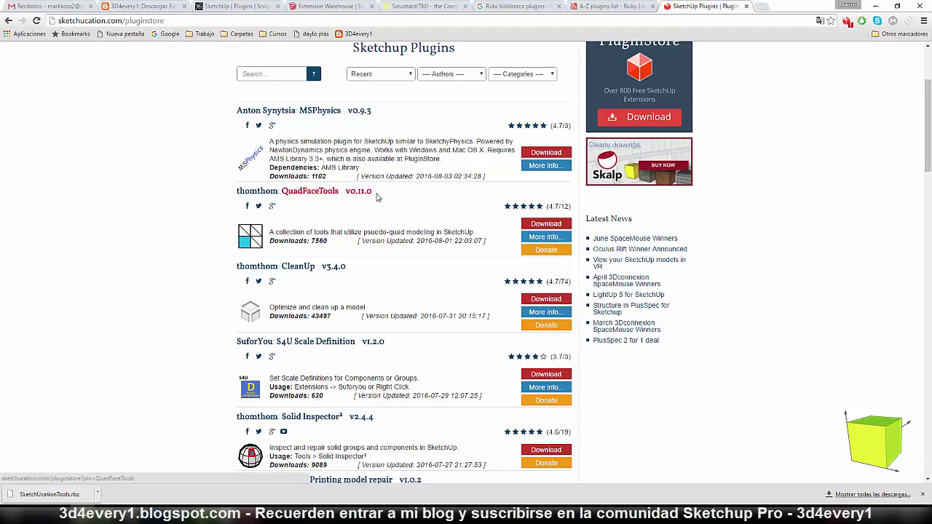
{"action": "left_click", "coordinate": [545, 238]}
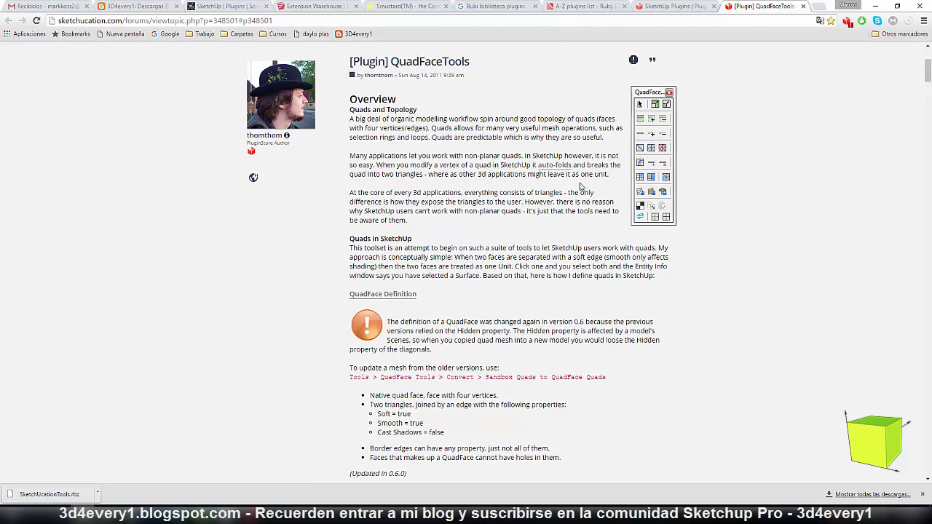
{"action": "scroll", "coordinate": [549, 195], "scroll_direction": "down", "scroll_amount": 3}
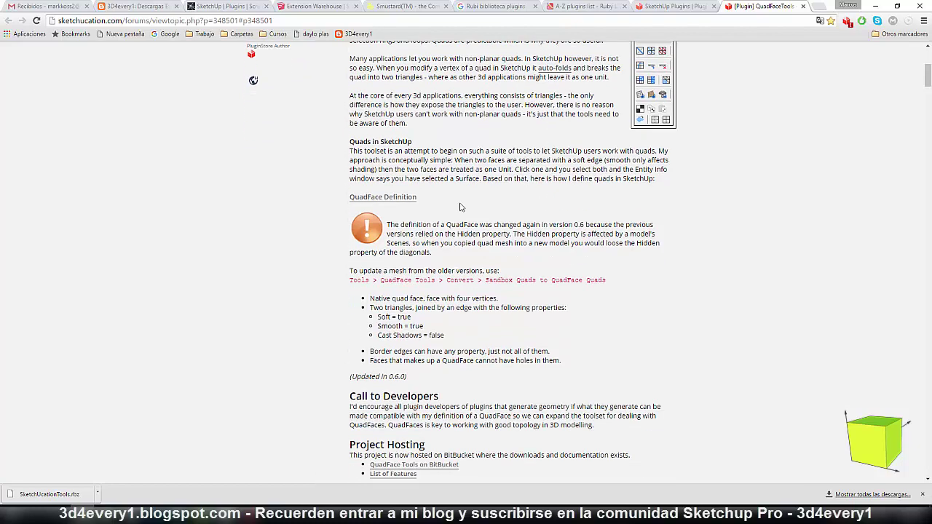
{"action": "scroll", "coordinate": [442, 233], "scroll_direction": "down", "scroll_amount": 3}
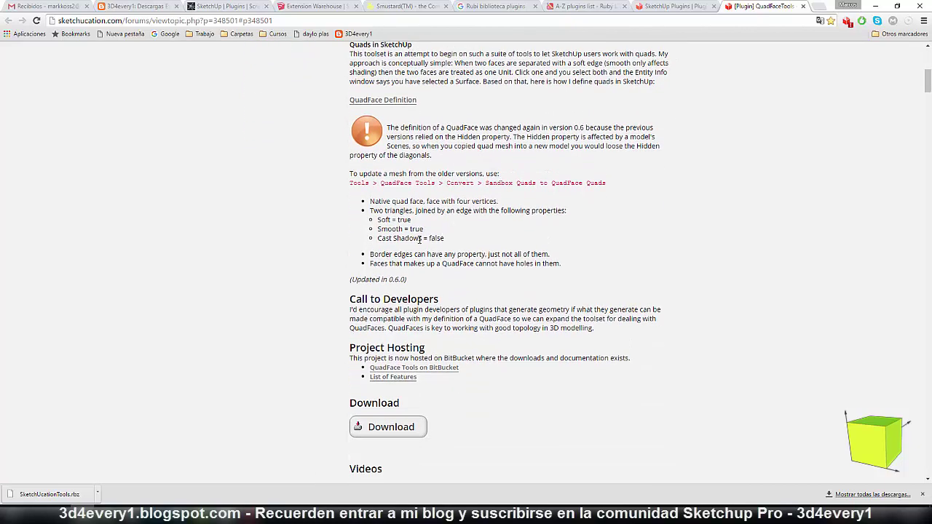
{"action": "scroll", "coordinate": [425, 257], "scroll_direction": "down", "scroll_amount": 3}
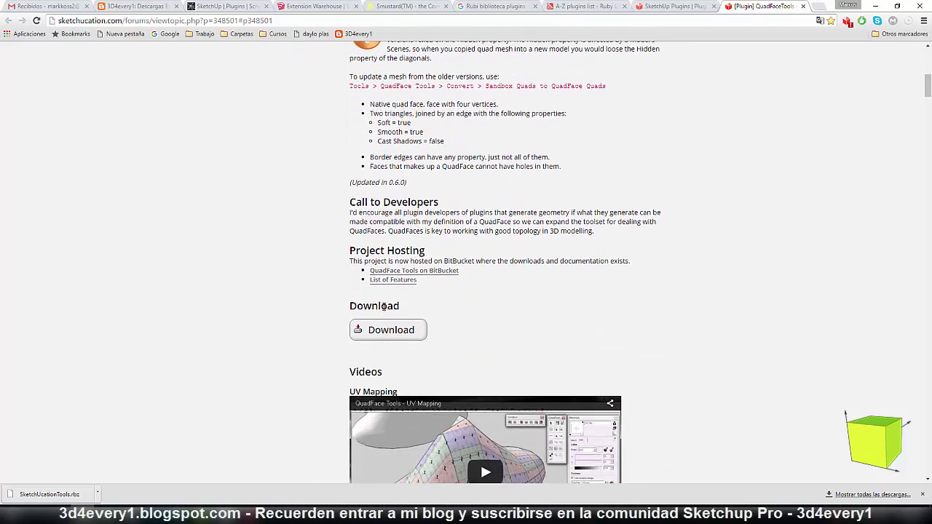
{"action": "scroll", "coordinate": [428, 255], "scroll_direction": "down", "scroll_amount": 7}
{"action": "scroll", "coordinate": [430, 259], "scroll_direction": "down", "scroll_amount": 7}
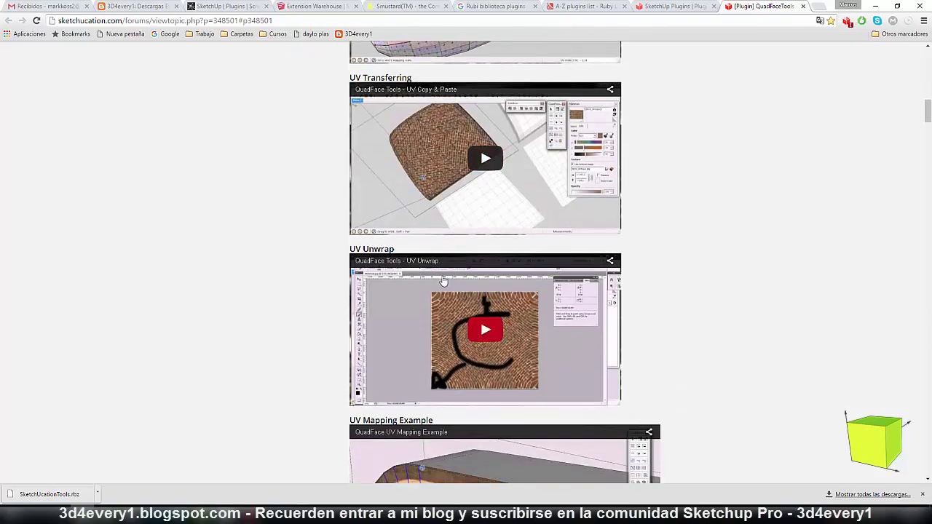
{"action": "scroll", "coordinate": [444, 282], "scroll_direction": "down", "scroll_amount": 6}
{"action": "scroll", "coordinate": [454, 287], "scroll_direction": "down", "scroll_amount": 3}
{"action": "scroll", "coordinate": [454, 287], "scroll_direction": "up", "scroll_amount": 9}
{"action": "scroll", "coordinate": [457, 298], "scroll_direction": "up", "scroll_amount": 8}
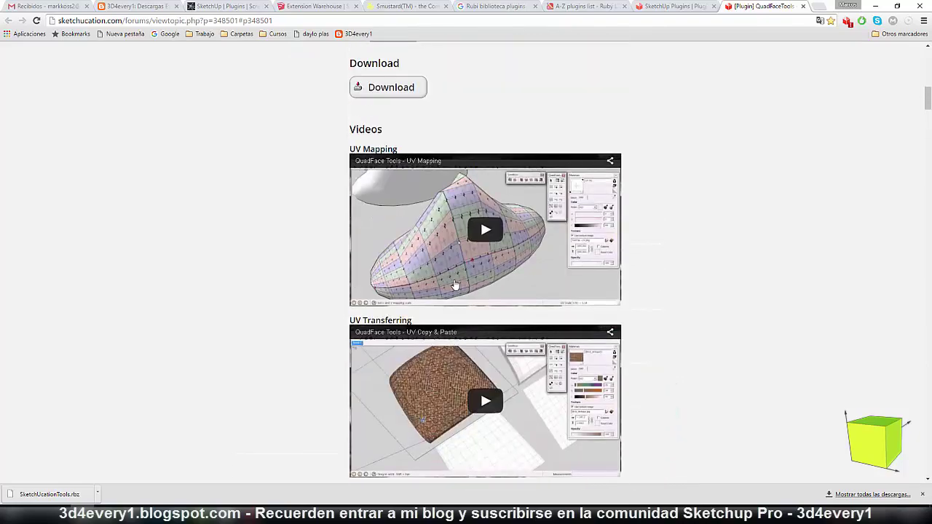
{"action": "scroll", "coordinate": [462, 316], "scroll_direction": "up", "scroll_amount": 6}
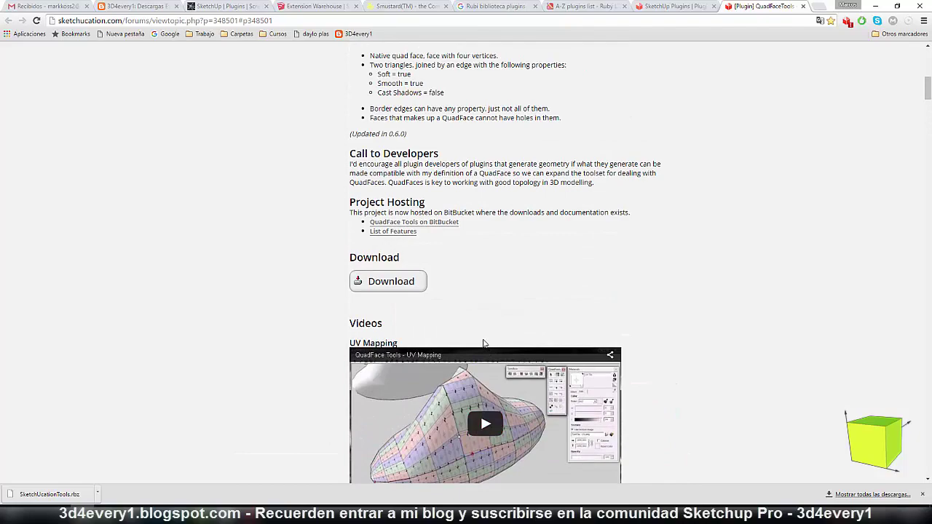
{"action": "scroll", "coordinate": [482, 343], "scroll_direction": "up", "scroll_amount": 1}
{"action": "scroll", "coordinate": [483, 343], "scroll_direction": "up", "scroll_amount": 1}
{"action": "scroll", "coordinate": [483, 342], "scroll_direction": "up", "scroll_amount": 1}
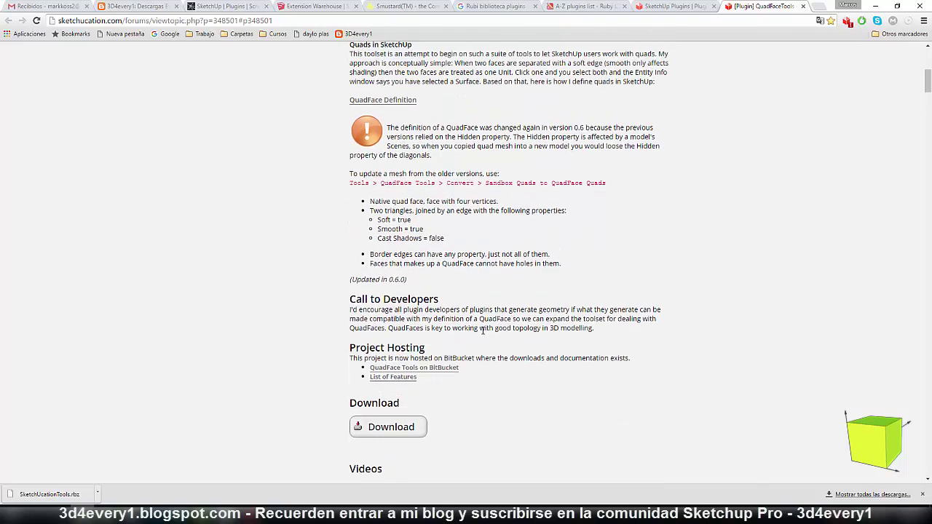
{"action": "scroll", "coordinate": [482, 330], "scroll_direction": "up", "scroll_amount": 1}
{"action": "scroll", "coordinate": [482, 328], "scroll_direction": "up", "scroll_amount": 1}
{"action": "scroll", "coordinate": [481, 324], "scroll_direction": "up", "scroll_amount": 1}
{"action": "scroll", "coordinate": [482, 318], "scroll_direction": "up", "scroll_amount": 1}
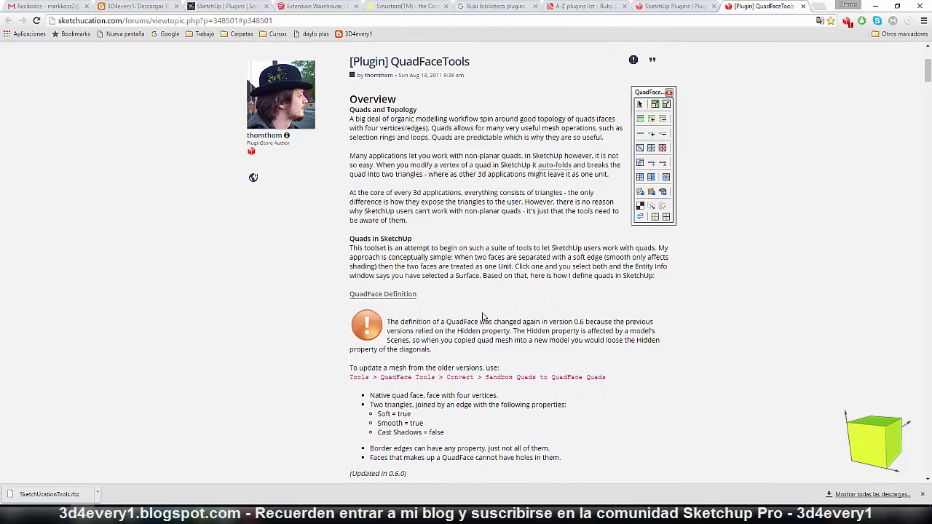
{"action": "scroll", "coordinate": [483, 317], "scroll_direction": "down", "scroll_amount": 1}
{"action": "scroll", "coordinate": [483, 313], "scroll_direction": "down", "scroll_amount": 1}
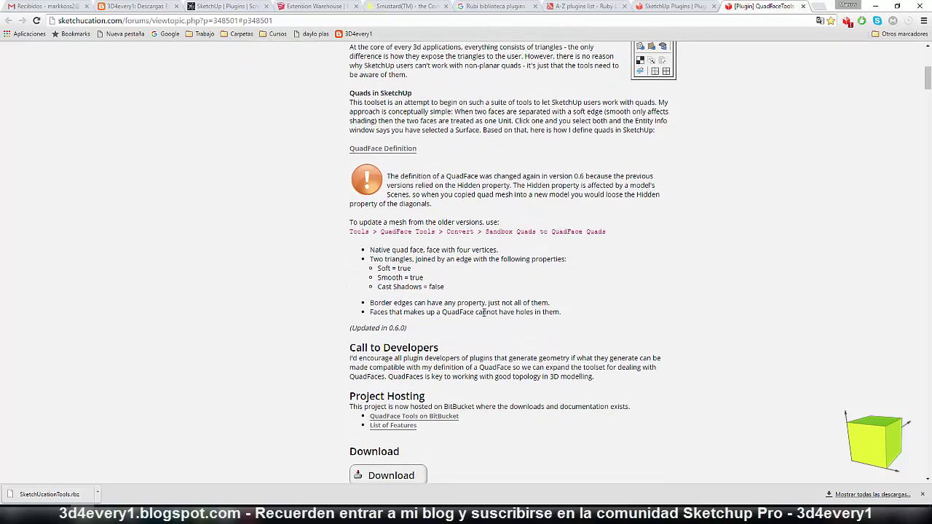
{"action": "scroll", "coordinate": [482, 312], "scroll_direction": "down", "scroll_amount": 1}
{"action": "scroll", "coordinate": [483, 312], "scroll_direction": "down", "scroll_amount": 1}
{"action": "scroll", "coordinate": [483, 313], "scroll_direction": "down", "scroll_amount": 2}
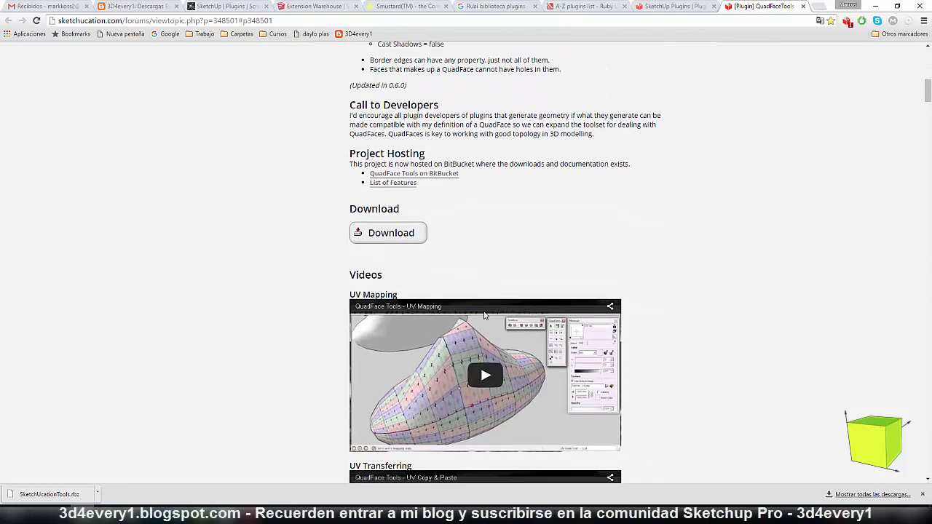
{"action": "scroll", "coordinate": [484, 314], "scroll_direction": "down", "scroll_amount": 3}
{"action": "scroll", "coordinate": [484, 315], "scroll_direction": "down", "scroll_amount": 3}
{"action": "scroll", "coordinate": [484, 313], "scroll_direction": "down", "scroll_amount": 4}
{"action": "scroll", "coordinate": [483, 312], "scroll_direction": "down", "scroll_amount": 1}
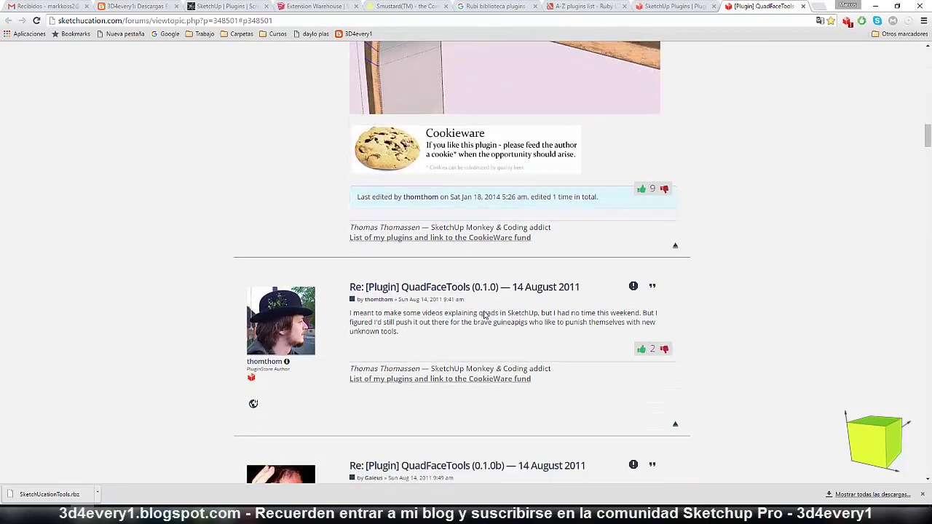
{"action": "scroll", "coordinate": [483, 310], "scroll_direction": "up", "scroll_amount": 2}
{"action": "scroll", "coordinate": [483, 310], "scroll_direction": "up", "scroll_amount": 4}
{"action": "scroll", "coordinate": [483, 311], "scroll_direction": "up", "scroll_amount": 3}
{"action": "scroll", "coordinate": [483, 312], "scroll_direction": "up", "scroll_amount": 3}
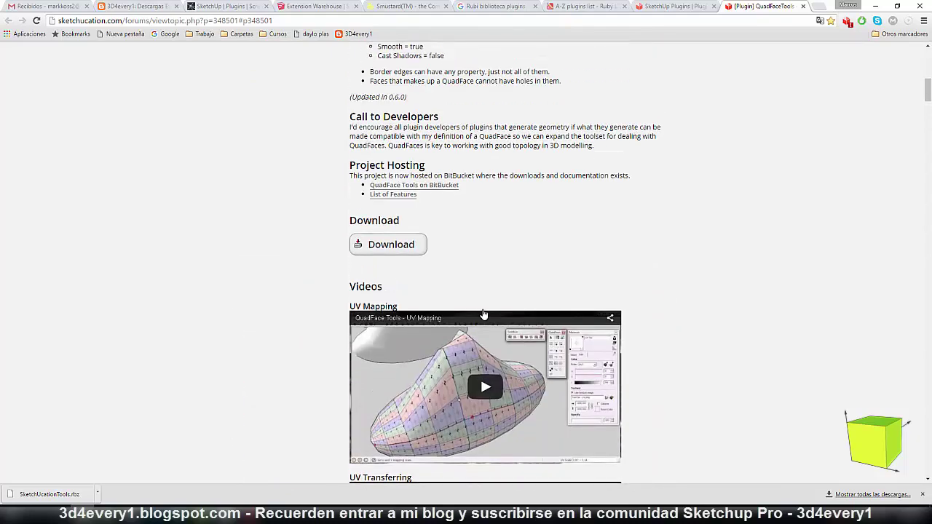
{"action": "scroll", "coordinate": [484, 311], "scroll_direction": "up", "scroll_amount": 2}
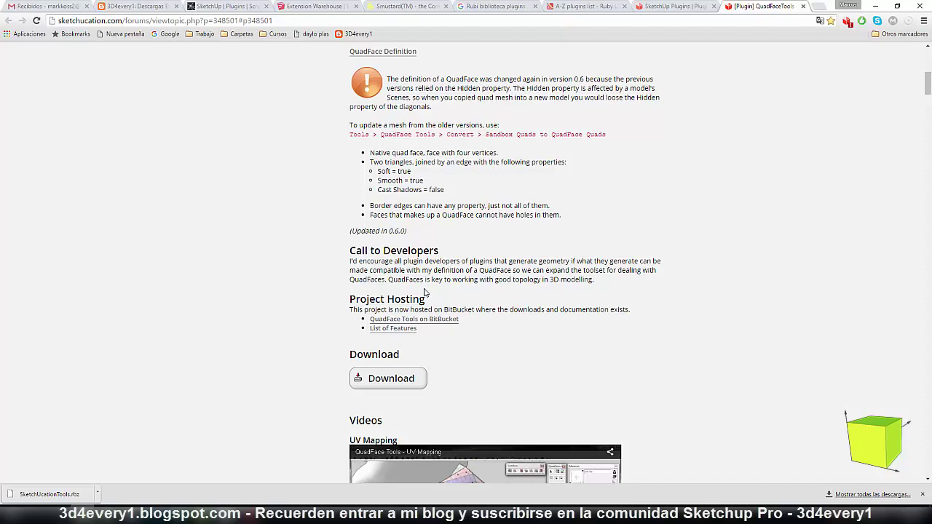
{"action": "scroll", "coordinate": [426, 291], "scroll_direction": "up", "scroll_amount": 1}
{"action": "scroll", "coordinate": [428, 291], "scroll_direction": "up", "scroll_amount": 1}
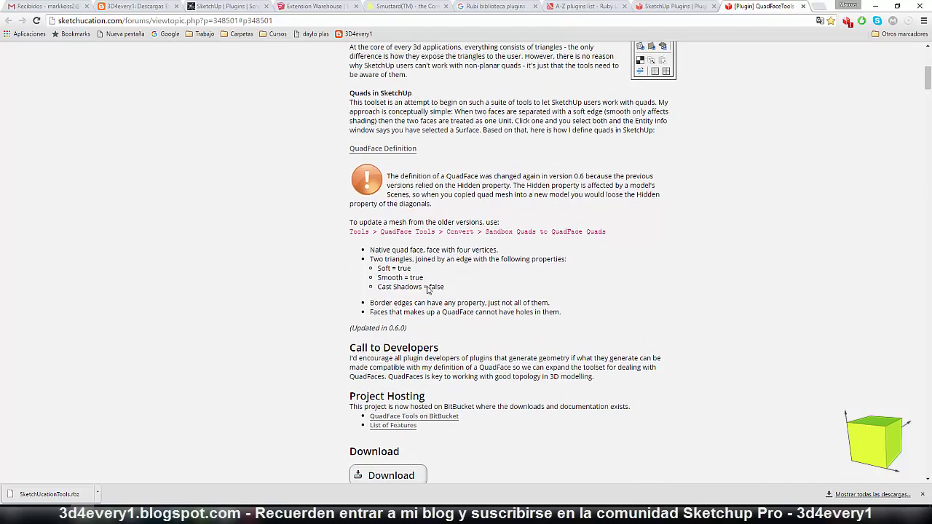
{"action": "scroll", "coordinate": [428, 291], "scroll_direction": "up", "scroll_amount": 2}
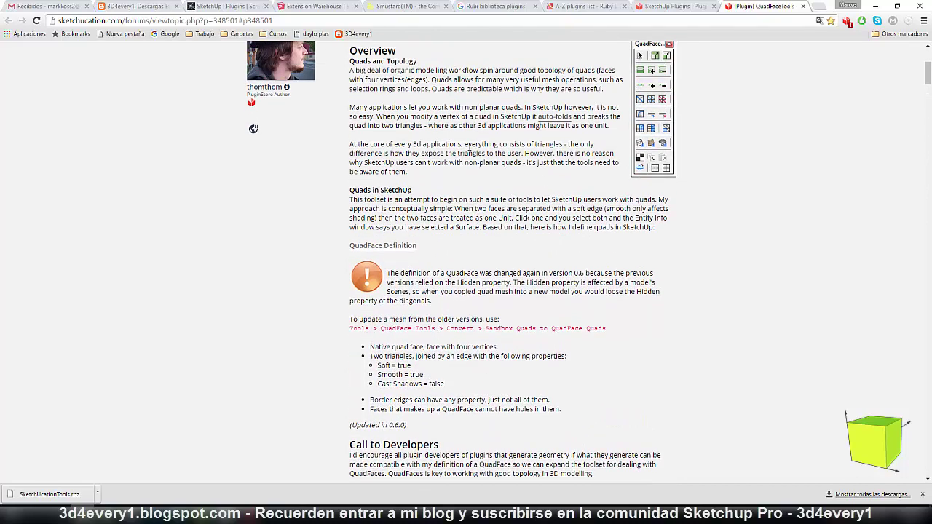
{"action": "right_click", "coordinate": [318, 145]}
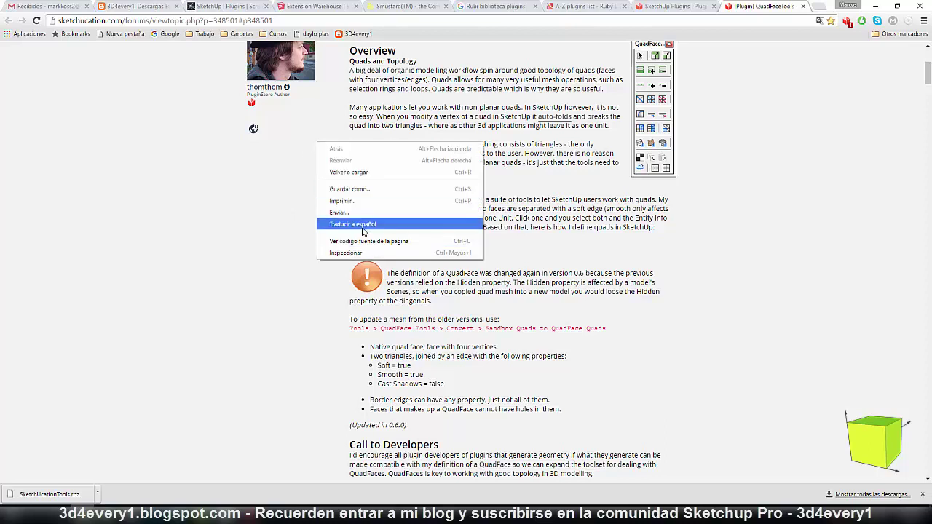
{"action": "left_click", "coordinate": [804, 217]}
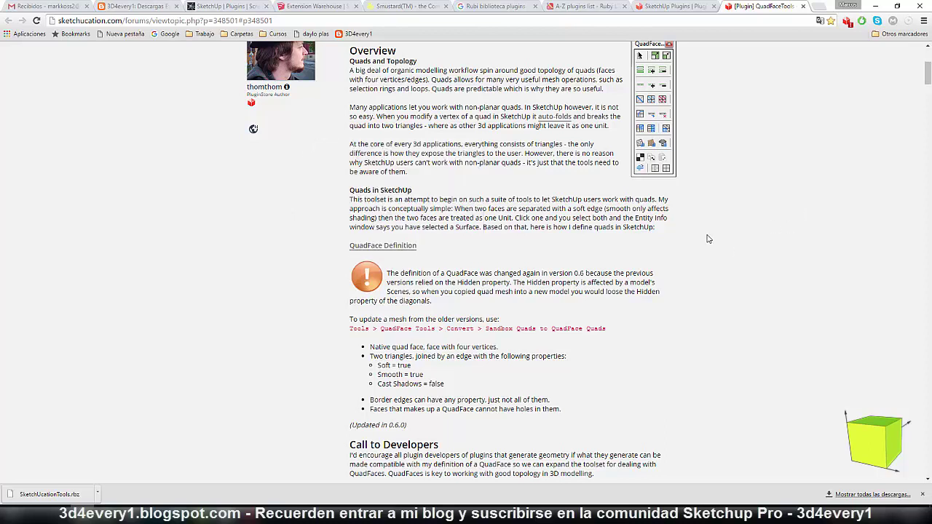
{"action": "scroll", "coordinate": [708, 238], "scroll_direction": "up", "scroll_amount": 1}
{"action": "scroll", "coordinate": [709, 238], "scroll_direction": "up", "scroll_amount": 2}
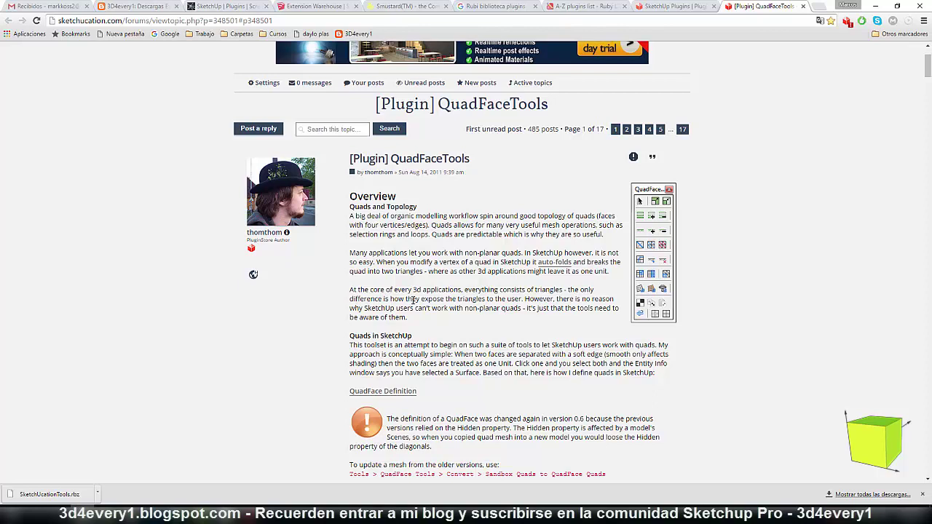
{"action": "scroll", "coordinate": [412, 300], "scroll_direction": "down", "scroll_amount": 2}
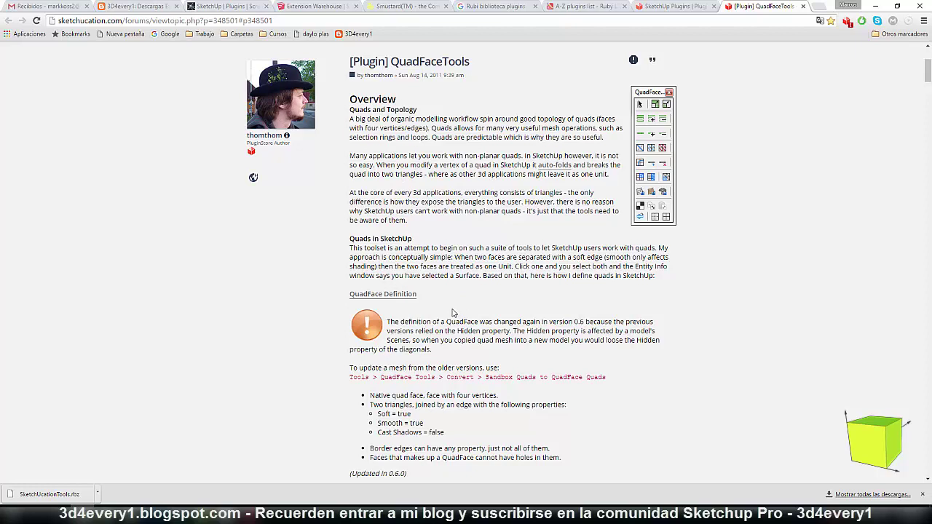
{"action": "scroll", "coordinate": [451, 313], "scroll_direction": "down", "scroll_amount": 3}
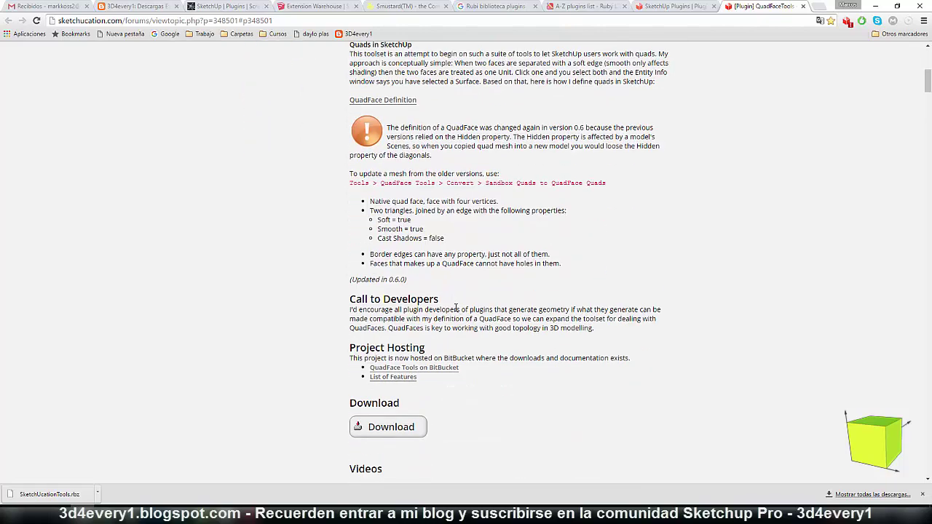
{"action": "scroll", "coordinate": [456, 308], "scroll_direction": "up", "scroll_amount": 2}
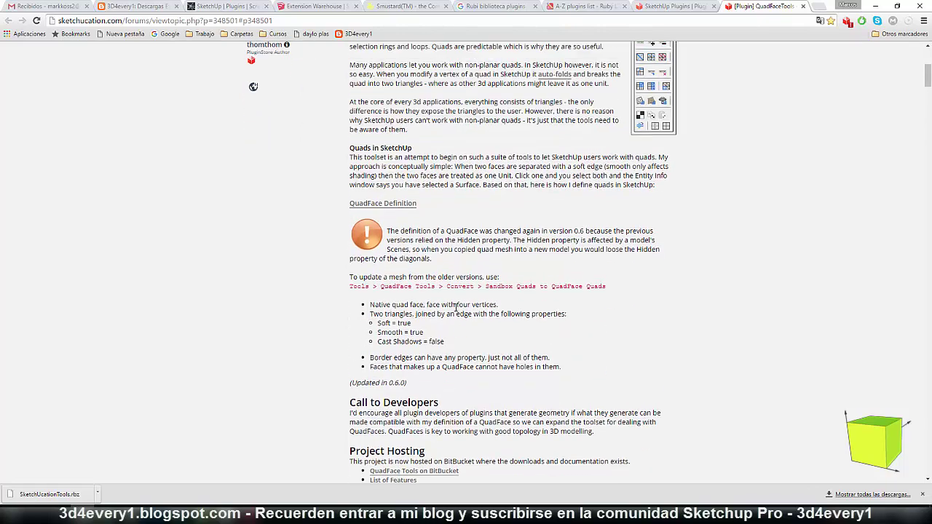
{"action": "scroll", "coordinate": [459, 308], "scroll_direction": "up", "scroll_amount": 2}
{"action": "scroll", "coordinate": [462, 308], "scroll_direction": "up", "scroll_amount": 2}
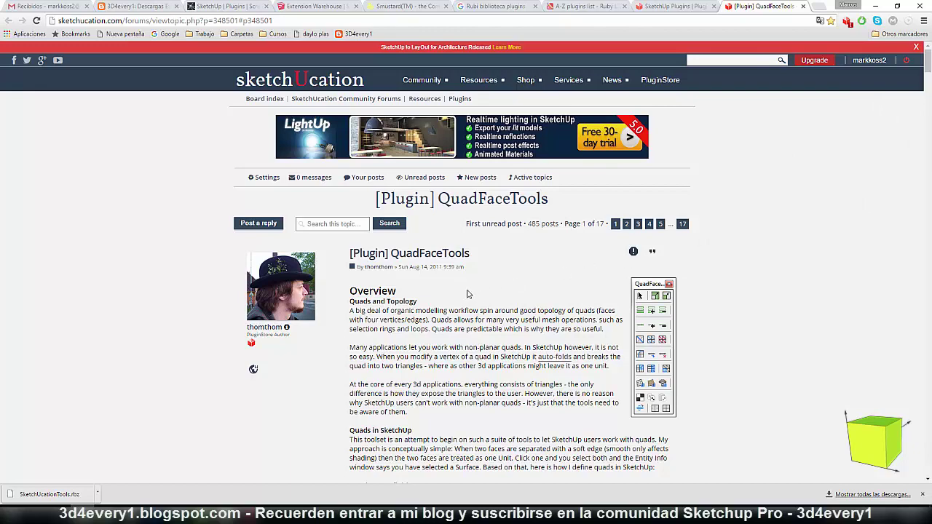
{"action": "scroll", "coordinate": [468, 294], "scroll_direction": "down", "scroll_amount": 5}
{"action": "scroll", "coordinate": [468, 291], "scroll_direction": "down", "scroll_amount": 10}
{"action": "scroll", "coordinate": [468, 286], "scroll_direction": "down", "scroll_amount": 3}
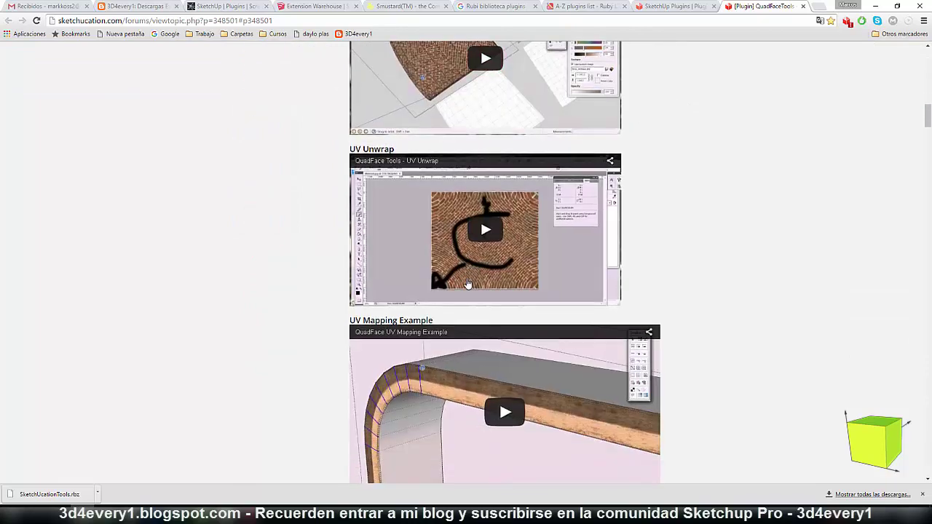
{"action": "scroll", "coordinate": [467, 282], "scroll_direction": "down", "scroll_amount": 10}
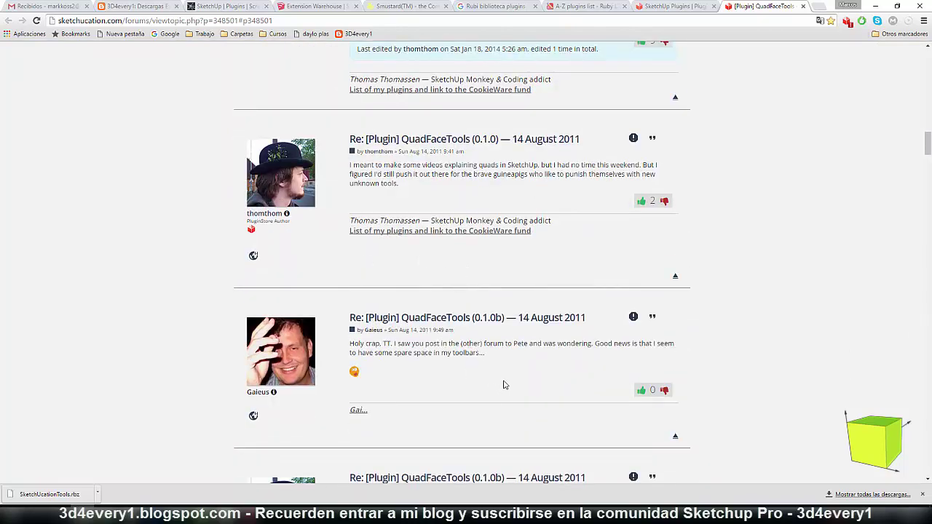
{"action": "scroll", "coordinate": [504, 382], "scroll_direction": "down", "scroll_amount": 1}
{"action": "scroll", "coordinate": [504, 382], "scroll_direction": "up", "scroll_amount": 3}
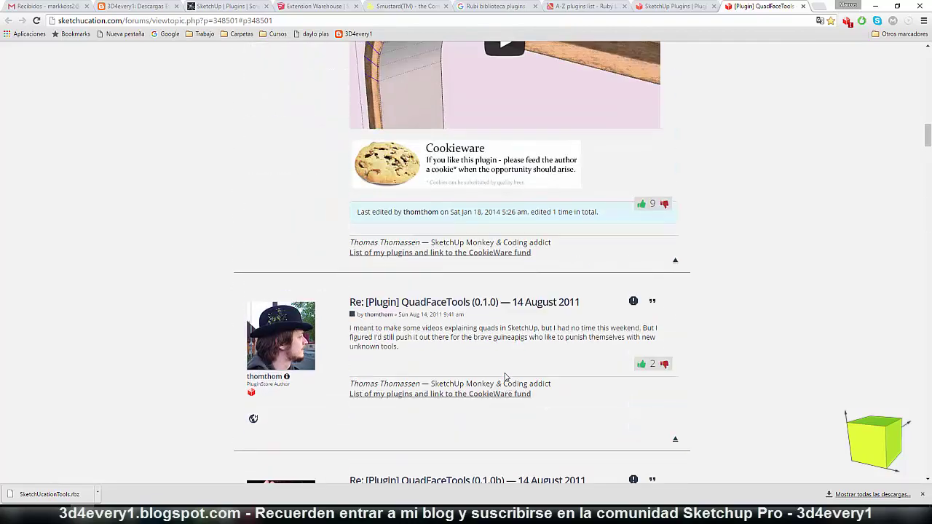
{"action": "scroll", "coordinate": [504, 379], "scroll_direction": "up", "scroll_amount": 1}
{"action": "scroll", "coordinate": [505, 373], "scroll_direction": "up", "scroll_amount": 1}
{"action": "scroll", "coordinate": [505, 373], "scroll_direction": "up", "scroll_amount": 3}
{"action": "scroll", "coordinate": [504, 373], "scroll_direction": "up", "scroll_amount": 3}
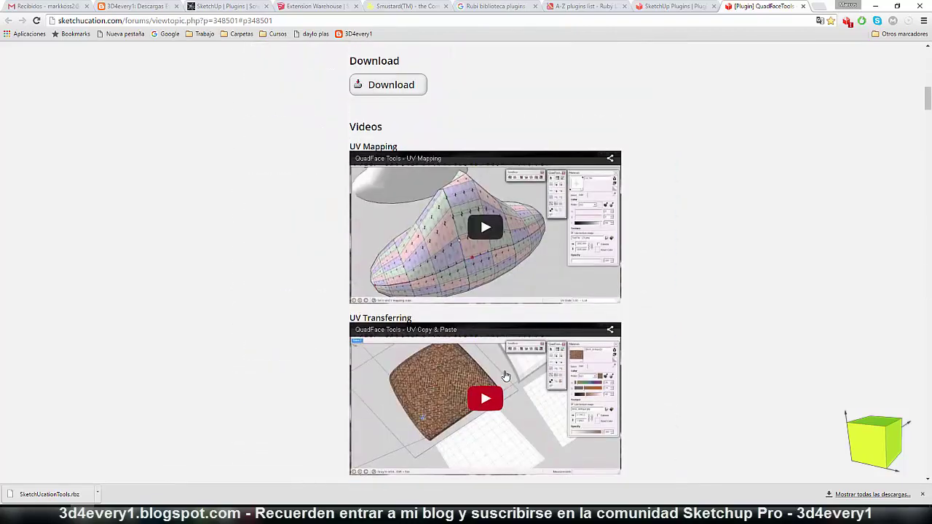
{"action": "scroll", "coordinate": [506, 375], "scroll_direction": "up", "scroll_amount": 3}
{"action": "scroll", "coordinate": [506, 376], "scroll_direction": "up", "scroll_amount": 3}
{"action": "scroll", "coordinate": [506, 376], "scroll_direction": "up", "scroll_amount": 2}
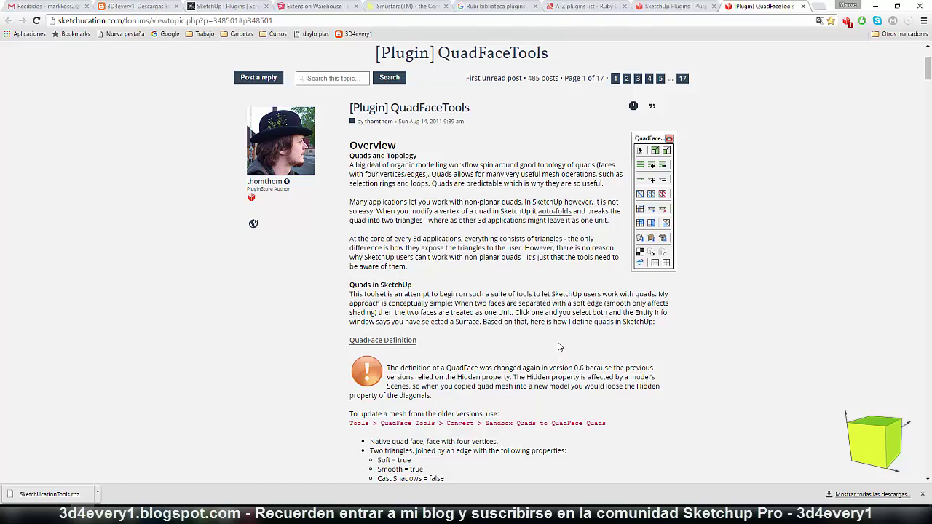
Step: View the Extension Warehouse home page with categories like Renderizado (97) and Productividad (275)
{"action": "left_click", "coordinate": [317, 5]}
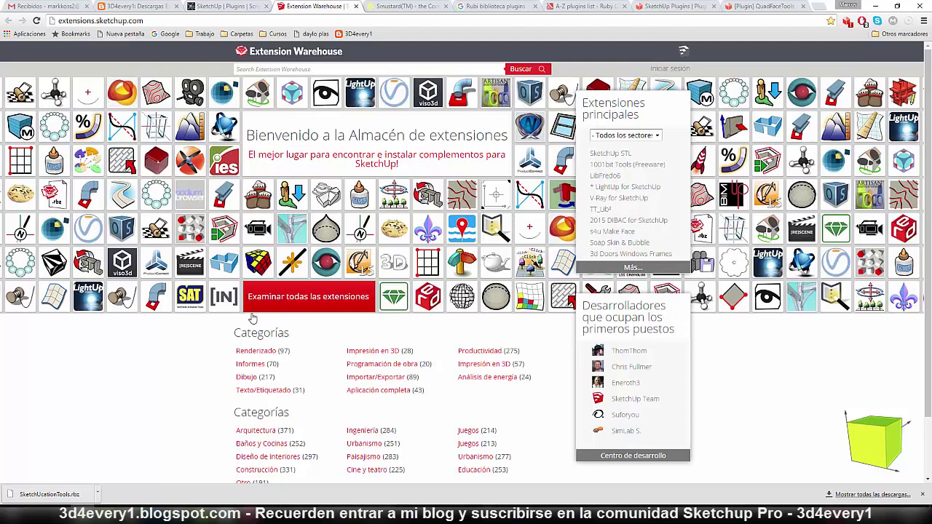
{"action": "scroll", "coordinate": [286, 349], "scroll_direction": "down", "scroll_amount": 2}
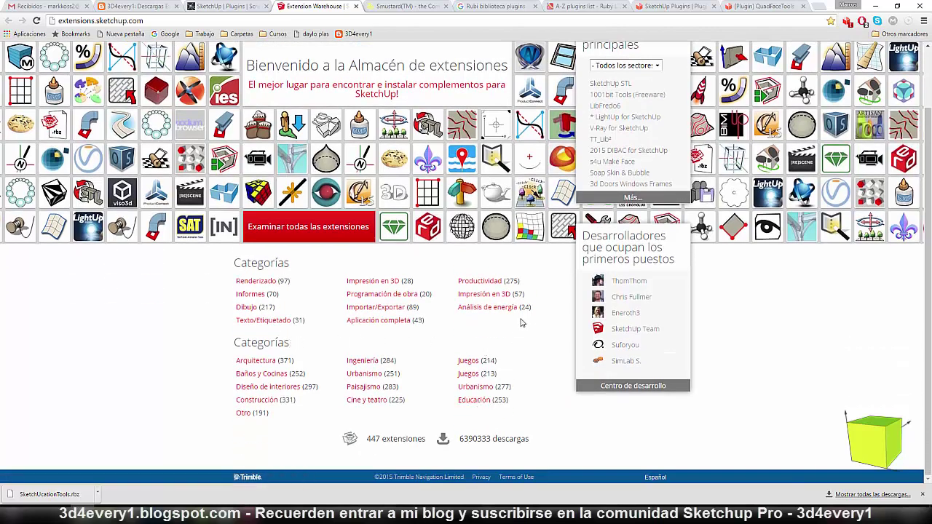
{"action": "scroll", "coordinate": [517, 322], "scroll_direction": "up", "scroll_amount": 1}
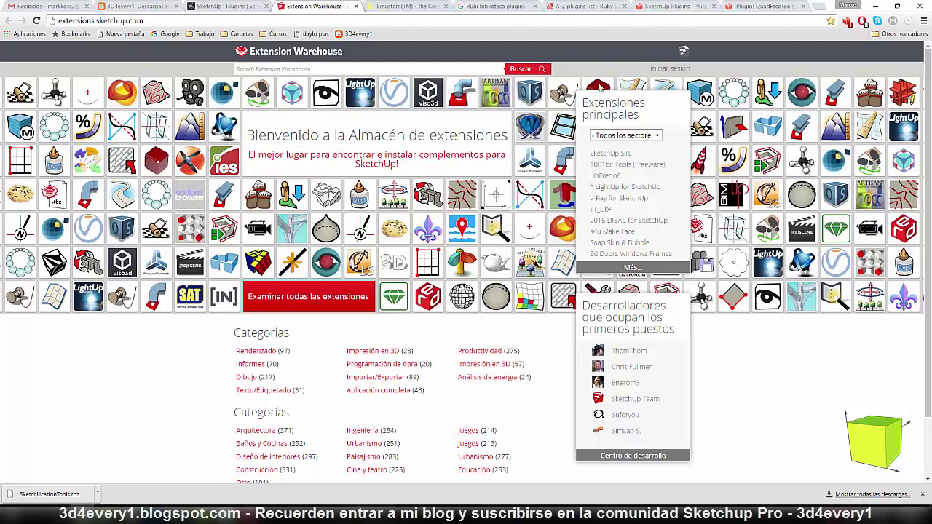
Step: Go back to the [Plugin] QuadFaceTools forum topic and scroll up to the site header
{"action": "left_click", "coordinate": [757, 5]}
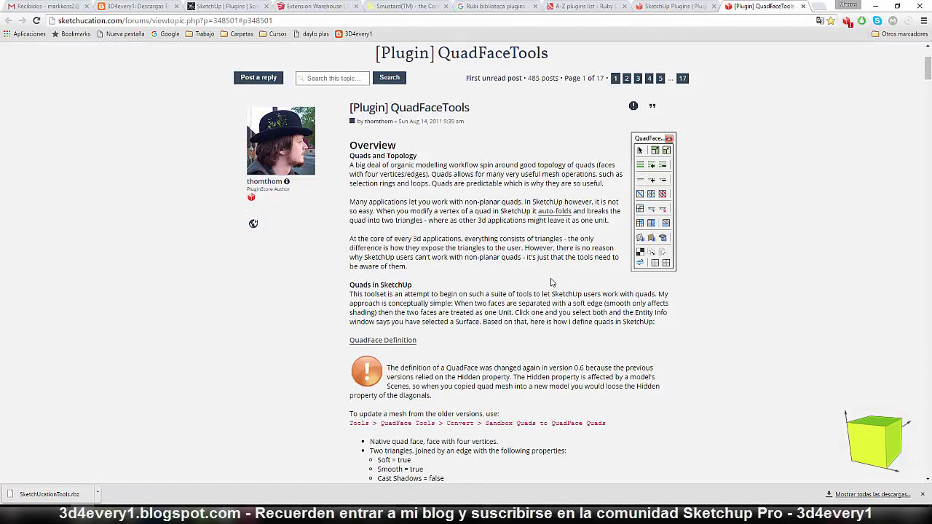
{"action": "scroll", "coordinate": [517, 280], "scroll_direction": "up", "scroll_amount": 2}
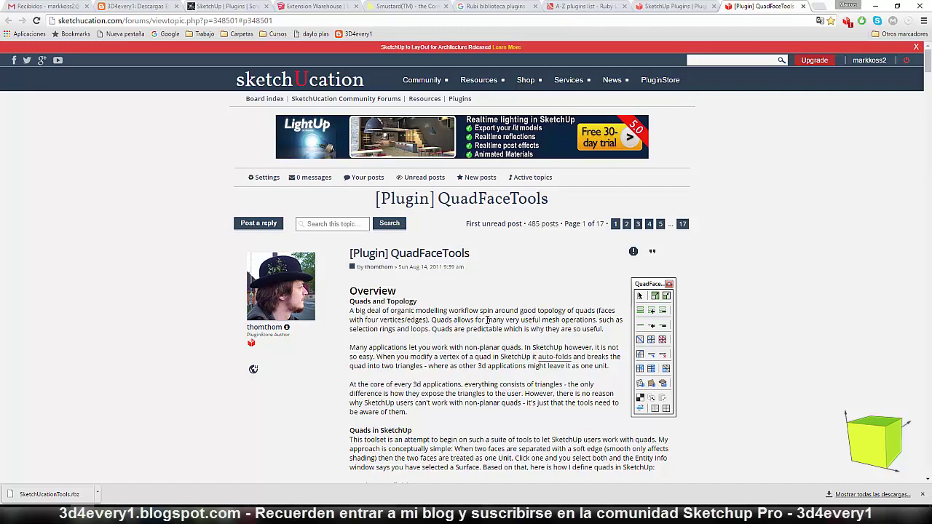
Step: Switch to the Ruby Library Depot page listing all 1096 plugins from A to Z
{"action": "left_click", "coordinate": [582, 6]}
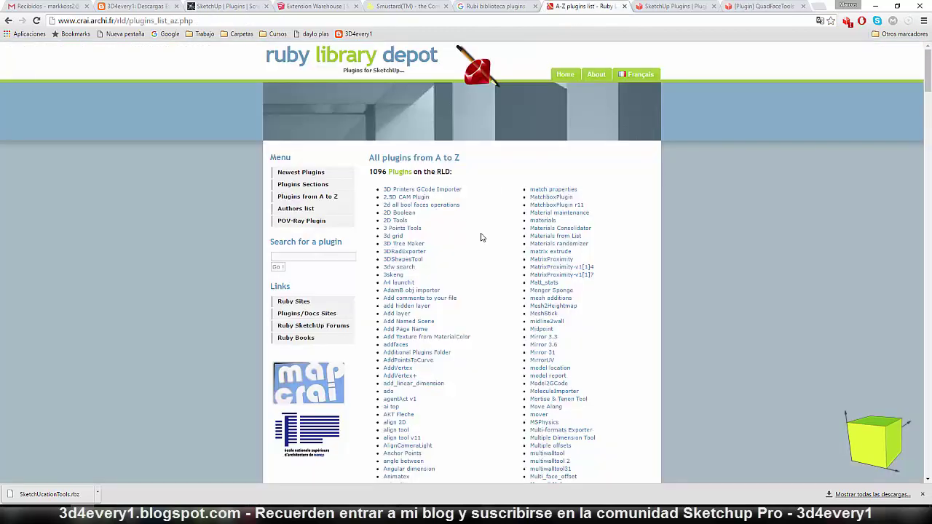